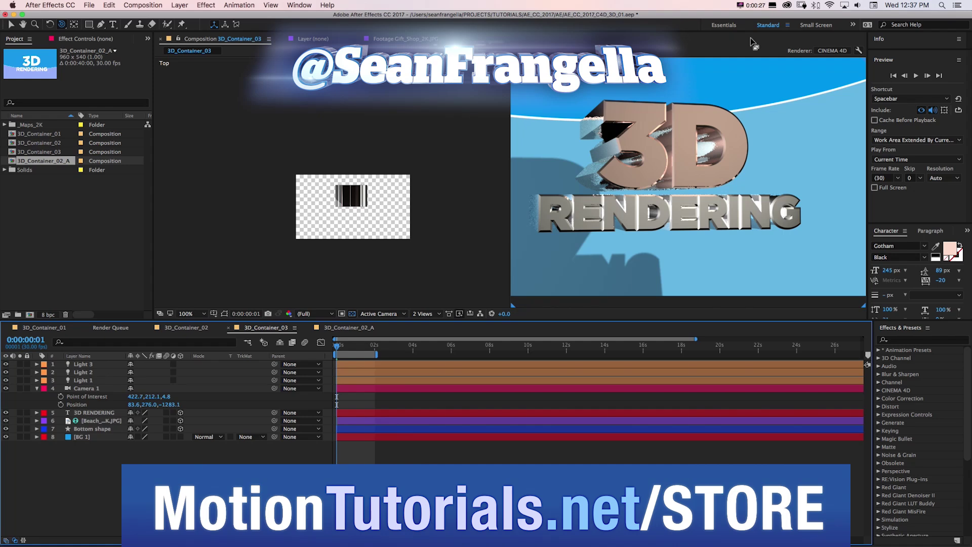
Switch to Chrome to view the Osevera Facebook and SoundCloud pages, and return to After Effects.
{"action": "left_click", "coordinate": [859, 50]}
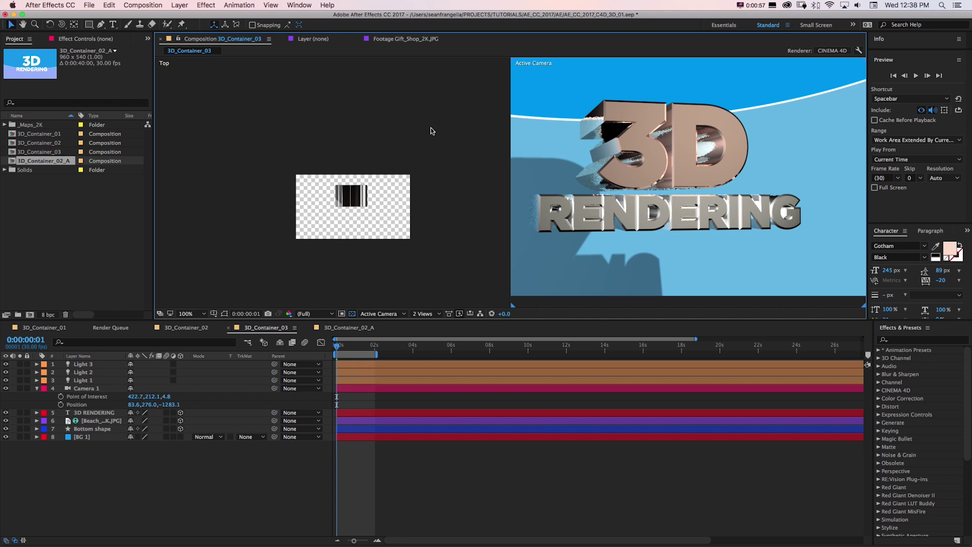
{"action": "key", "text": "super+Tab"}
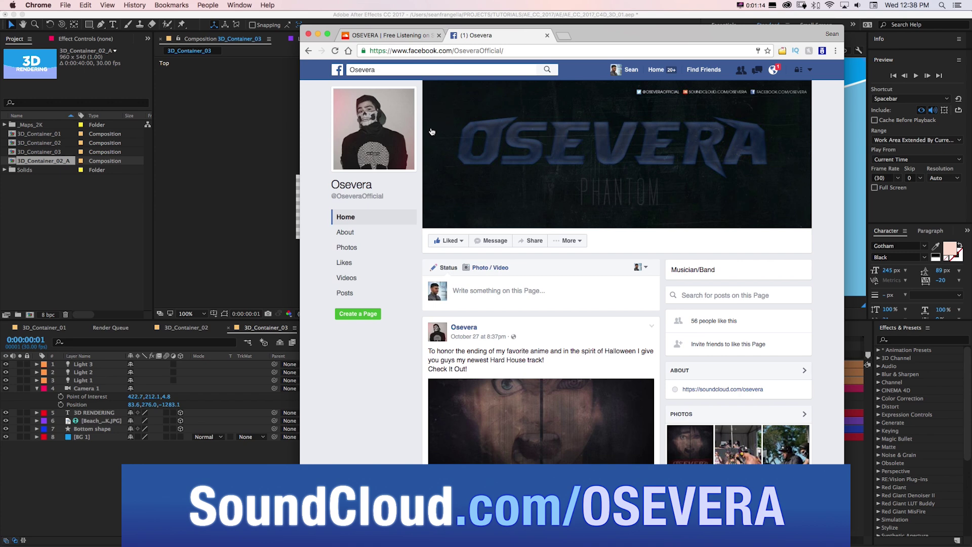
{"action": "key", "text": "ctrl+shift+Tab"}
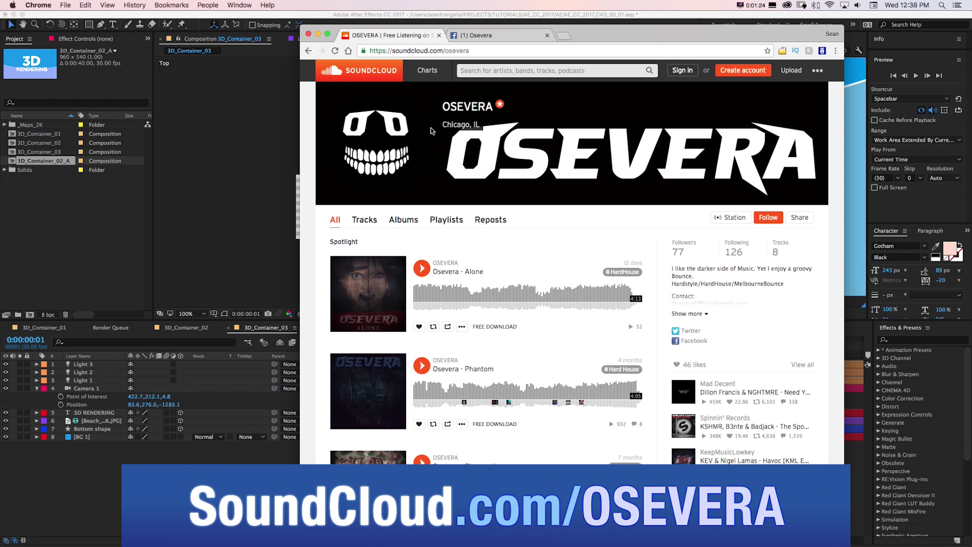
{"action": "key", "text": "super+Tab"}
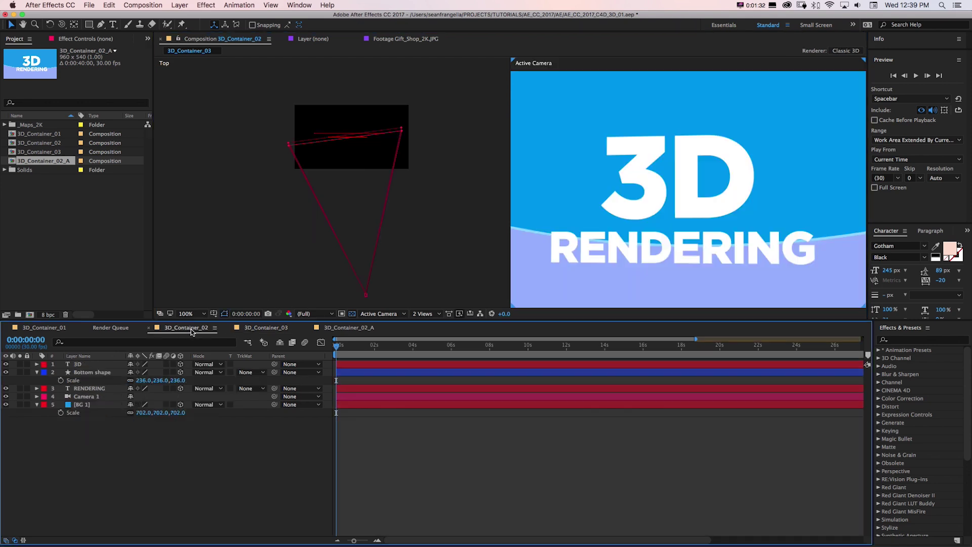
Examine the flat text in 3D_Container_02 by orbiting its camera, and compare it with the extruded version in 3D_Container_03.
{"action": "left_click", "coordinate": [188, 327]}
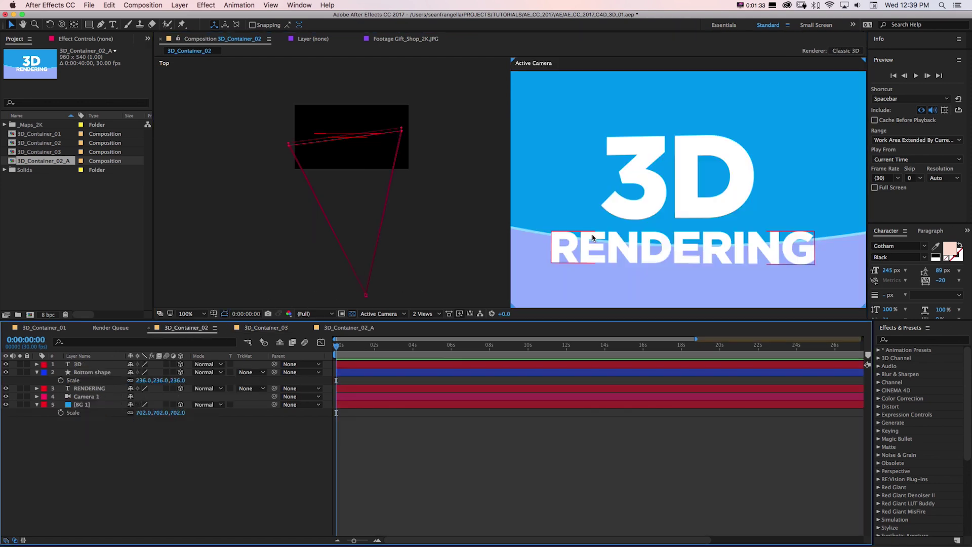
{"action": "key", "text": "c"}
{"action": "key", "text": "comma"}
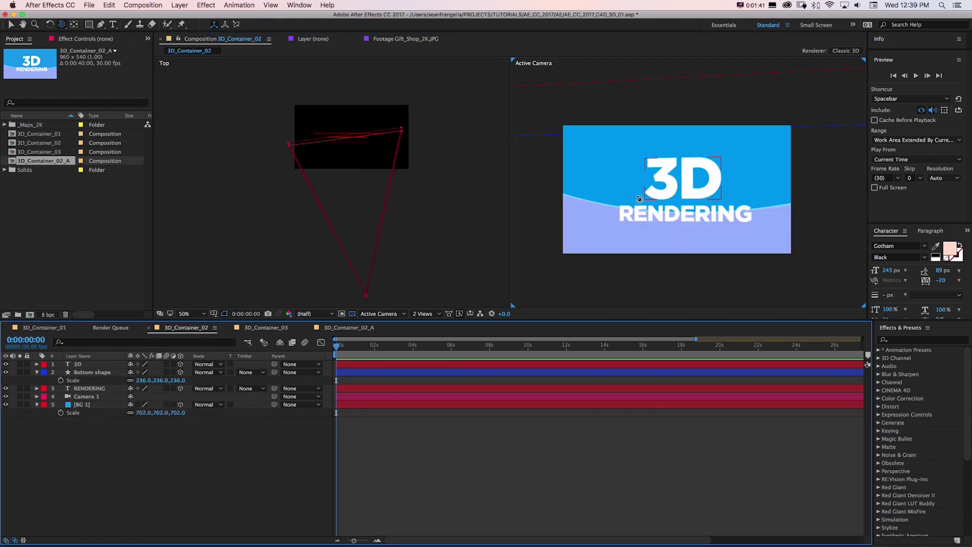
{"action": "mouse_move", "coordinate": [630, 197]}
{"action": "left_mouse_down"}
{"action": "mouse_move", "coordinate": [642, 185]}
{"action": "mouse_move", "coordinate": [613, 195]}
{"action": "mouse_move", "coordinate": [674, 195]}
{"action": "mouse_move", "coordinate": [627, 191]}
{"action": "left_mouse_up"}
{"action": "left_click", "coordinate": [264, 328]}
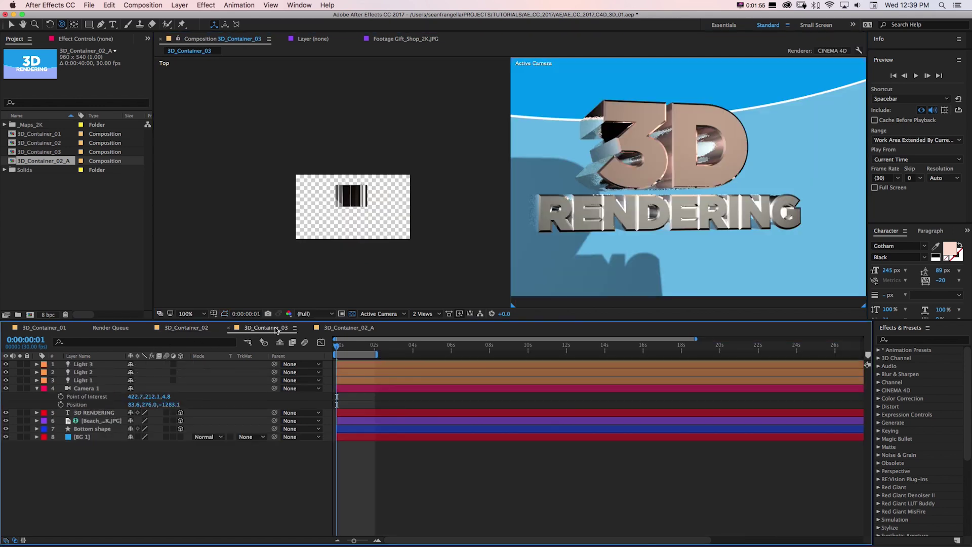
{"action": "key", "text": "a"}
{"action": "key", "text": "a"}
{"action": "scroll", "coordinate": [394, 471], "scroll_direction": "down", "scroll_amount": 5}
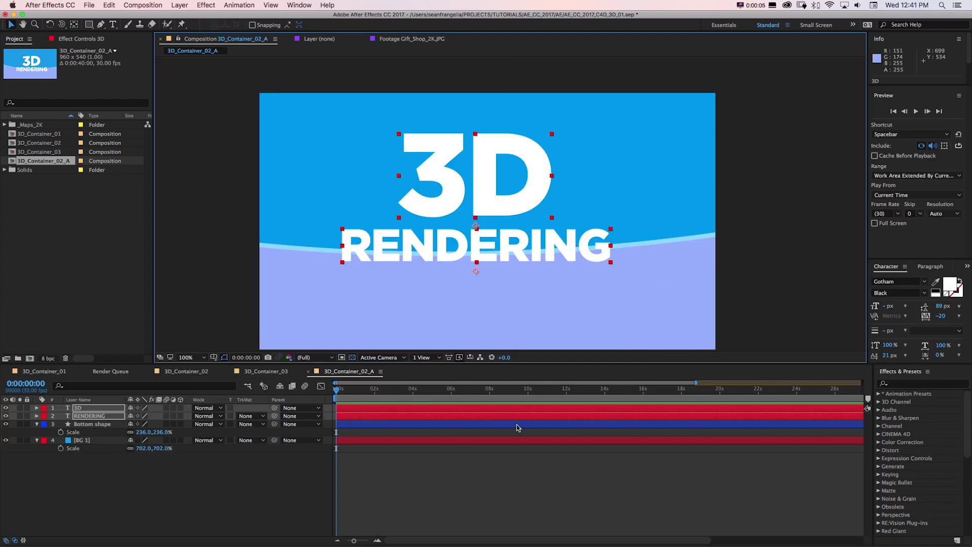
Inspect the RENDERING, Bottom shape, BG 1 and 3D layers of 3D_Container_02_A one by one, and undo the trial change to RENDERING.
{"action": "left_click", "coordinate": [499, 275]}
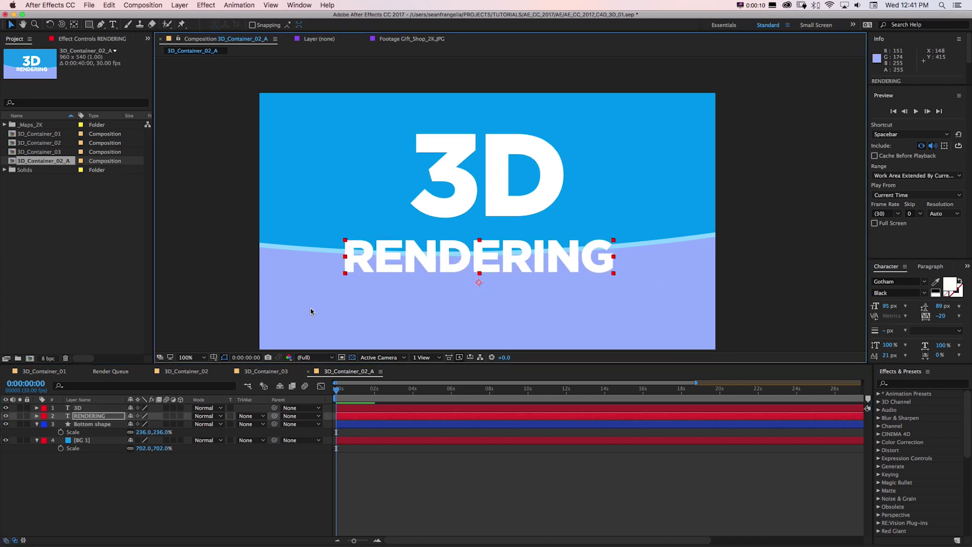
{"action": "left_click", "coordinate": [310, 311]}
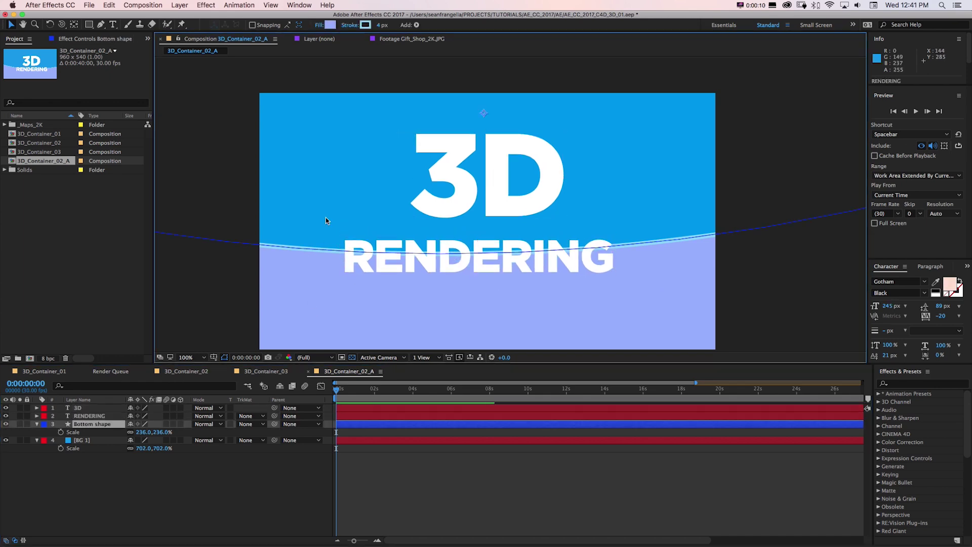
{"action": "left_click", "coordinate": [103, 442]}
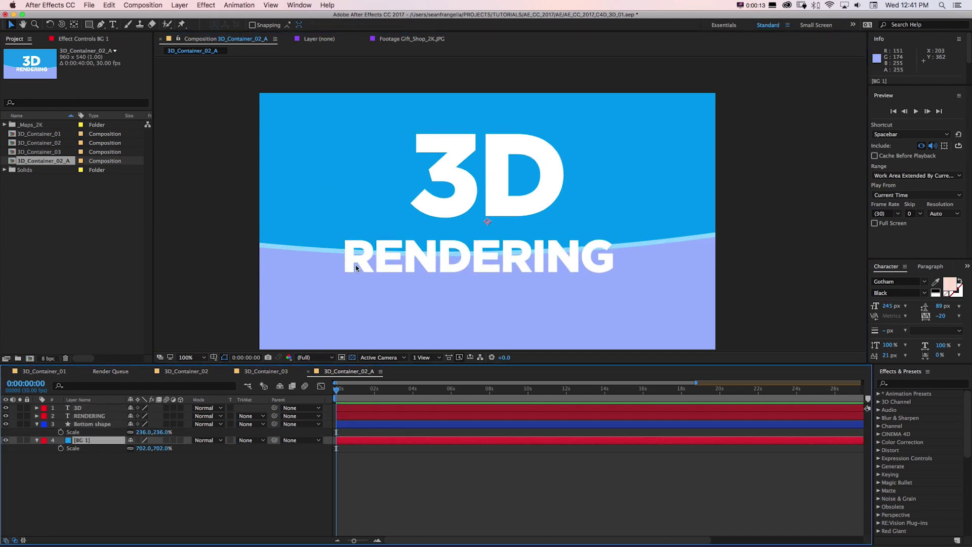
{"action": "left_click", "coordinate": [447, 196]}
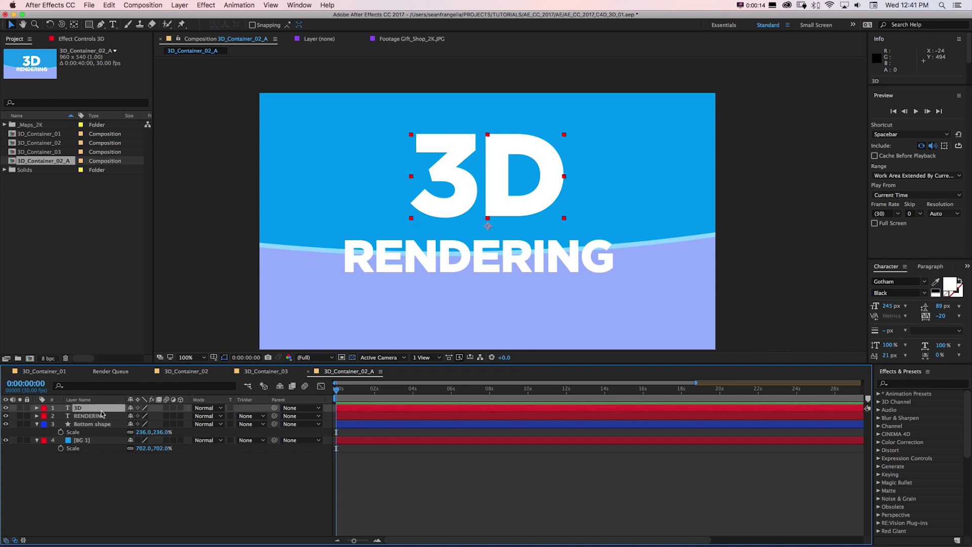
{"action": "left_click", "coordinate": [415, 258]}
{"action": "left_click_drag", "start_coordinate": [89, 415], "coordinate": [89, 437]}
{"action": "key", "text": "cmd+z"}
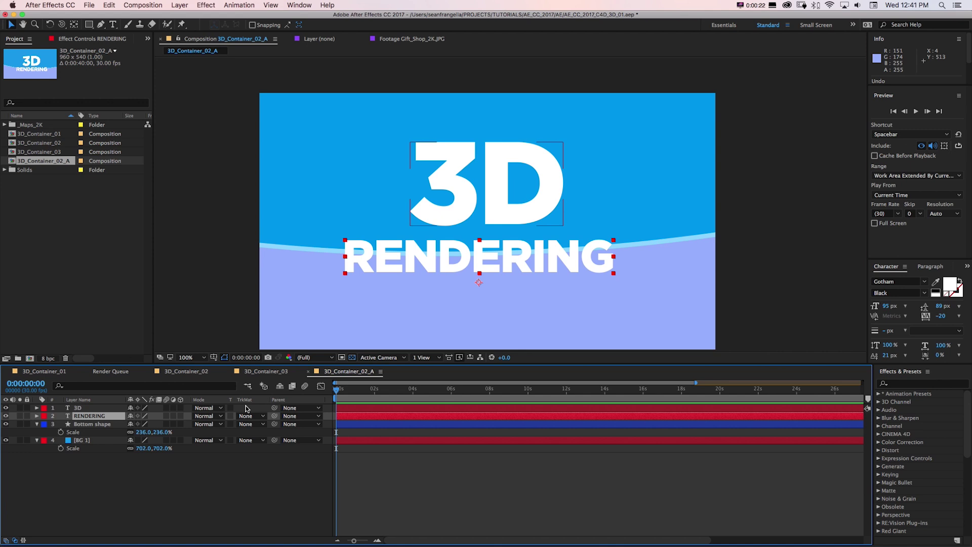
Make all four layers of 3D_Container_02_A 3D layers and display the composition in 2 Views - Horizontal.
{"action": "left_click_drag", "start_coordinate": [180, 408], "coordinate": [183, 504]}
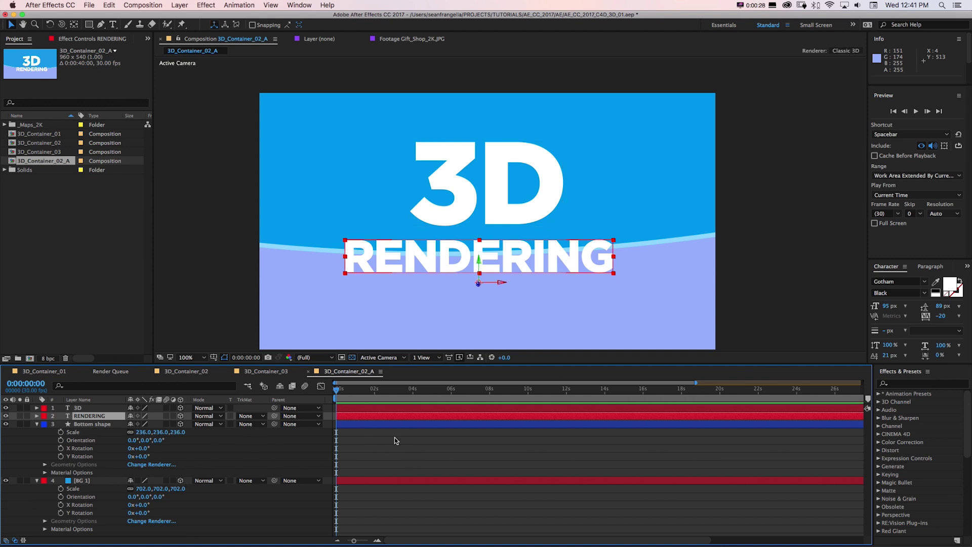
{"action": "left_click", "coordinate": [421, 357]}
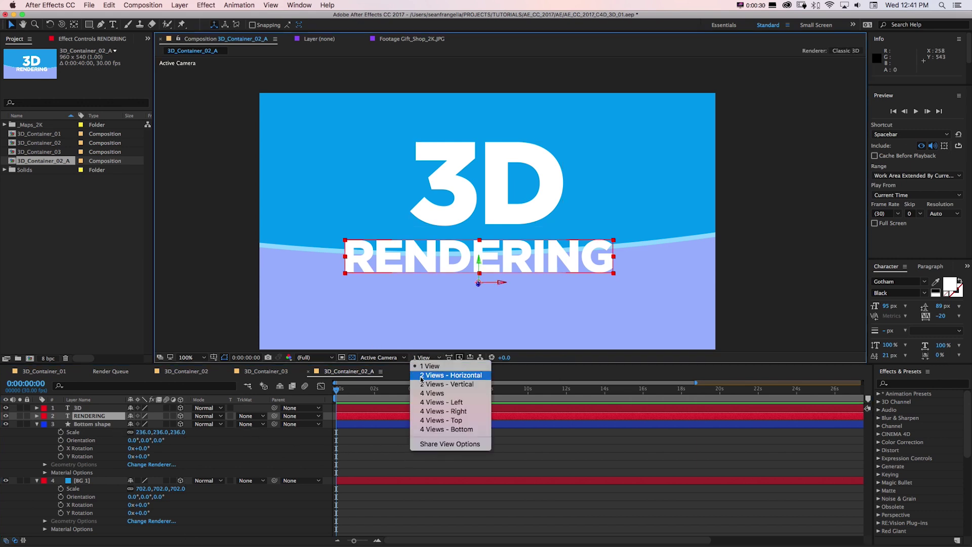
{"action": "left_click", "coordinate": [420, 376]}
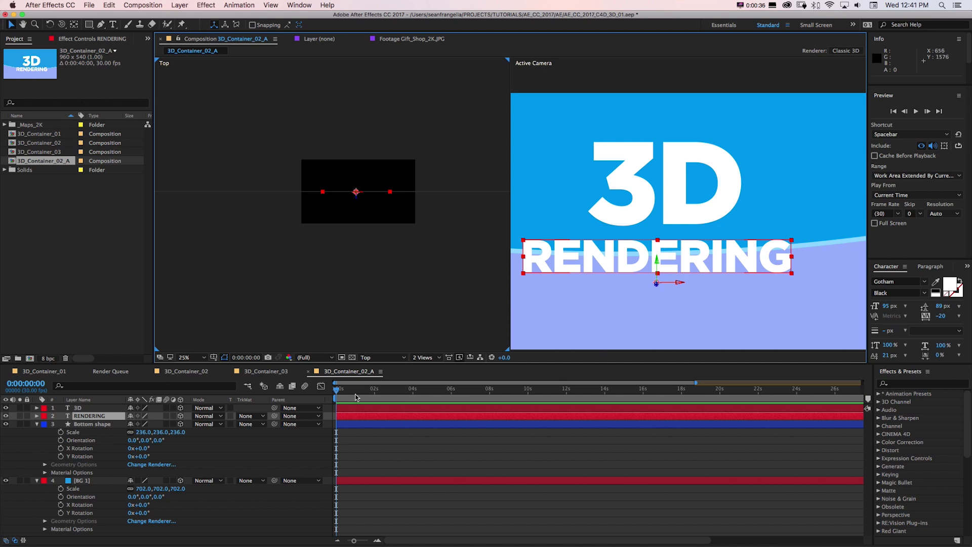
In the Top view, push Bottom shape back to a Z position of about 968 and BG 1 to about 2592.
{"action": "left_click", "coordinate": [91, 424]}
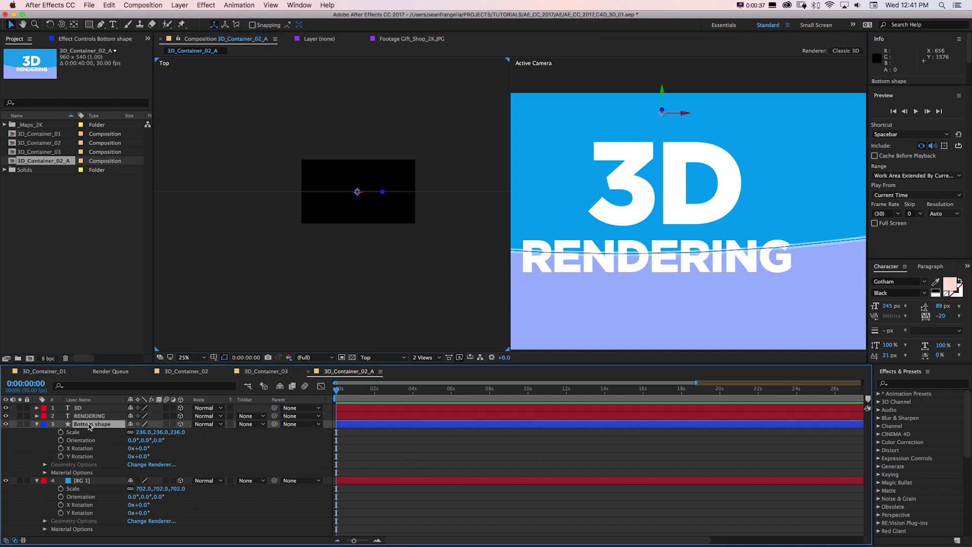
{"action": "left_click_drag", "start_coordinate": [357, 192], "coordinate": [358, 83]}
{"action": "left_click", "coordinate": [369, 197]}
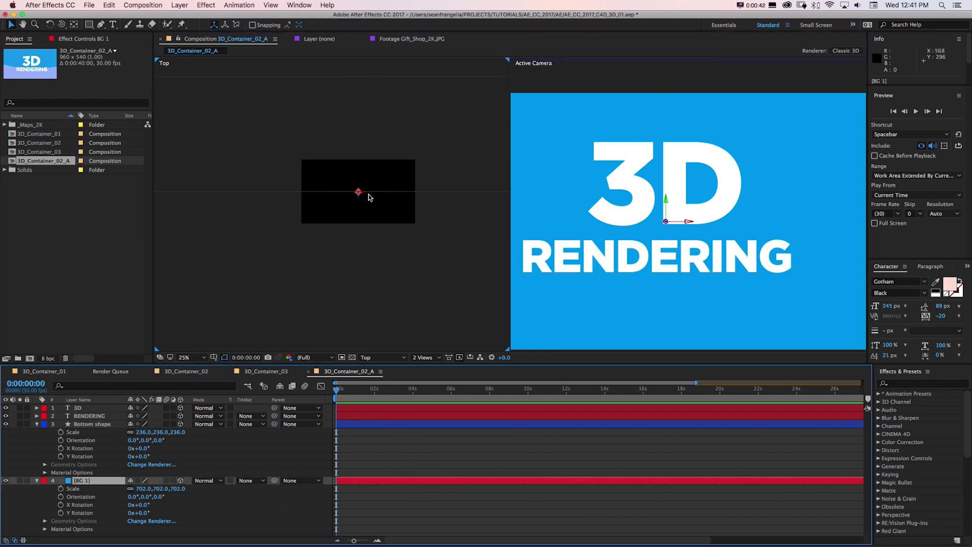
{"action": "scroll", "coordinate": [369, 197], "scroll_direction": "down", "scroll_amount": 1}
{"action": "left_click_drag", "start_coordinate": [369, 197], "coordinate": [326, 74]}
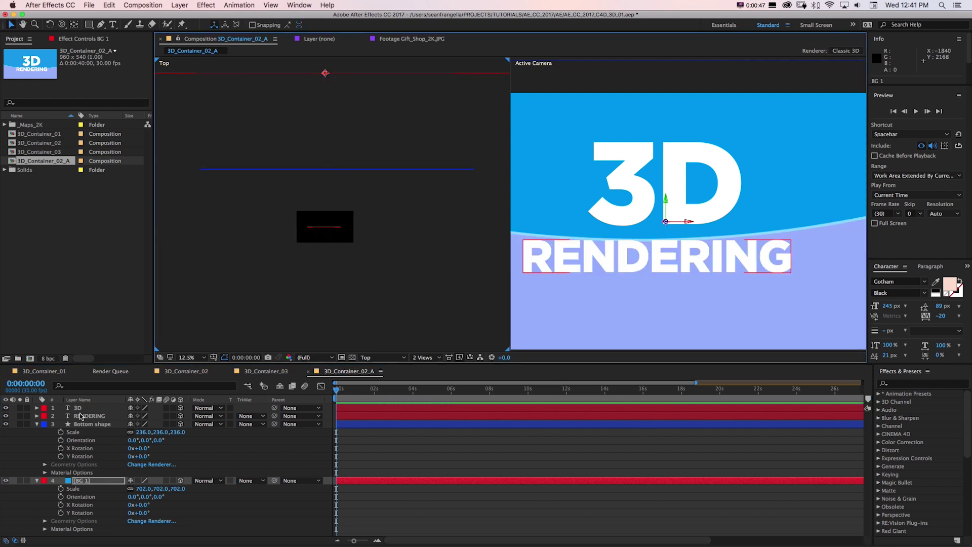
Move the 3D text forward of RENDERING, reveal the Position of all four layers, and set the 3D text's Z position to -133.
{"action": "left_click", "coordinate": [326, 226]}
{"action": "left_click_drag", "start_coordinate": [327, 238], "coordinate": [327, 240]}
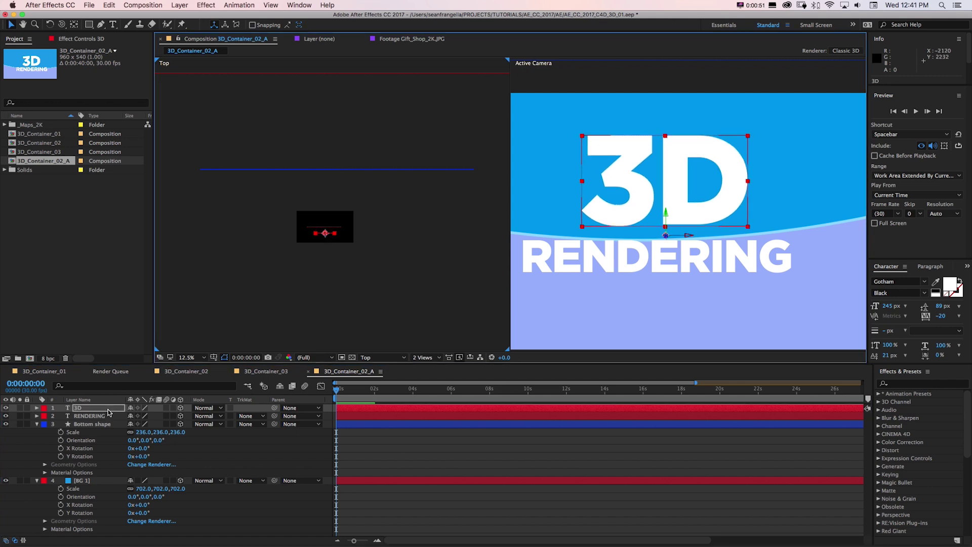
{"action": "left_click", "coordinate": [86, 484], "text": "shift"}
{"action": "key", "text": "p"}
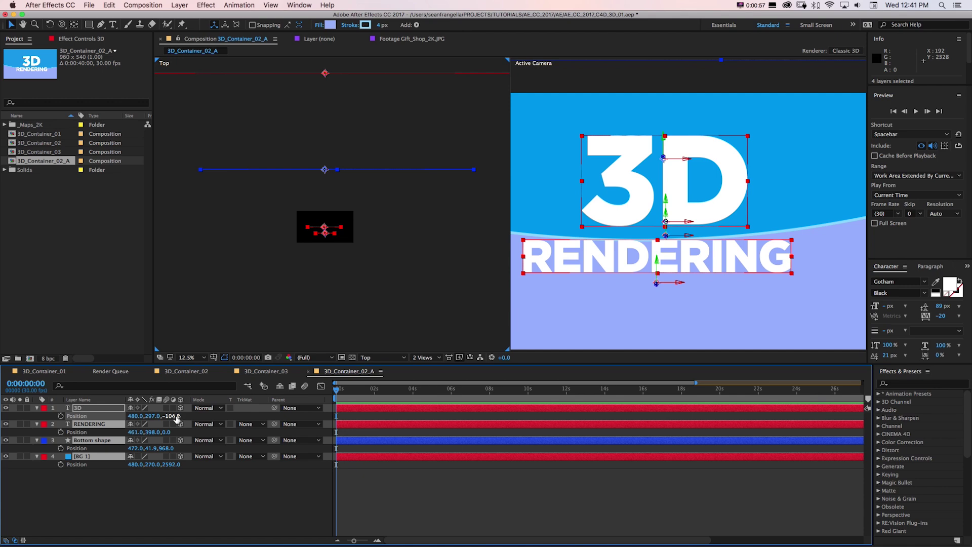
{"action": "left_click_drag", "start_coordinate": [129, 419], "coordinate": [176, 405]}
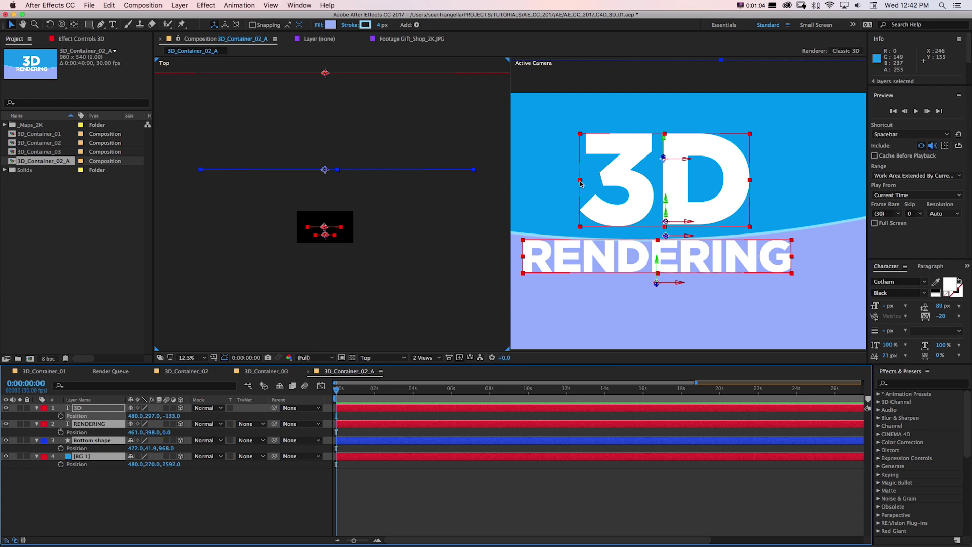
Create a two-node camera named Camera 1 with the 50mm preset.
{"action": "left_click", "coordinate": [180, 5]}
{"action": "mouse_move", "coordinate": [187, 17]}
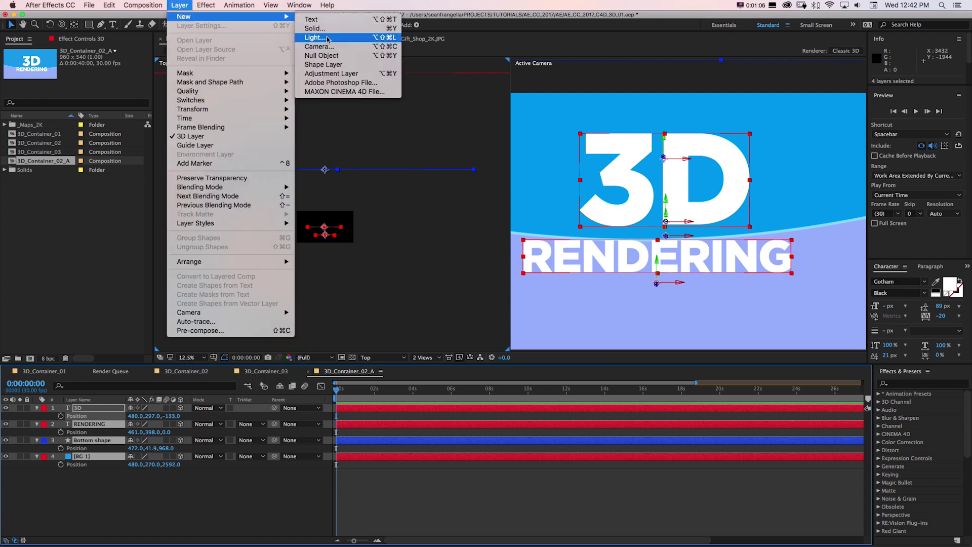
{"action": "left_click", "coordinate": [328, 47]}
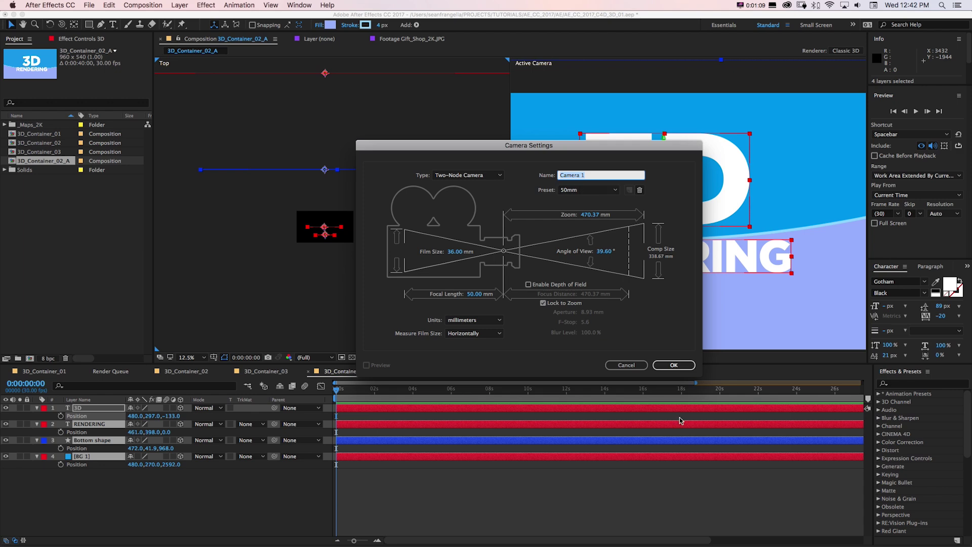
{"action": "left_click", "coordinate": [673, 365]}
Orbit Camera 1 to view the text at an angle, and save the project.
{"action": "key", "text": "c"}
{"action": "left_click_drag", "start_coordinate": [607, 219], "coordinate": [676, 212]}
{"action": "key", "text": "c"}
{"action": "key", "text": "comma"}
{"action": "key", "text": "c"}
{"action": "key", "text": "v"}
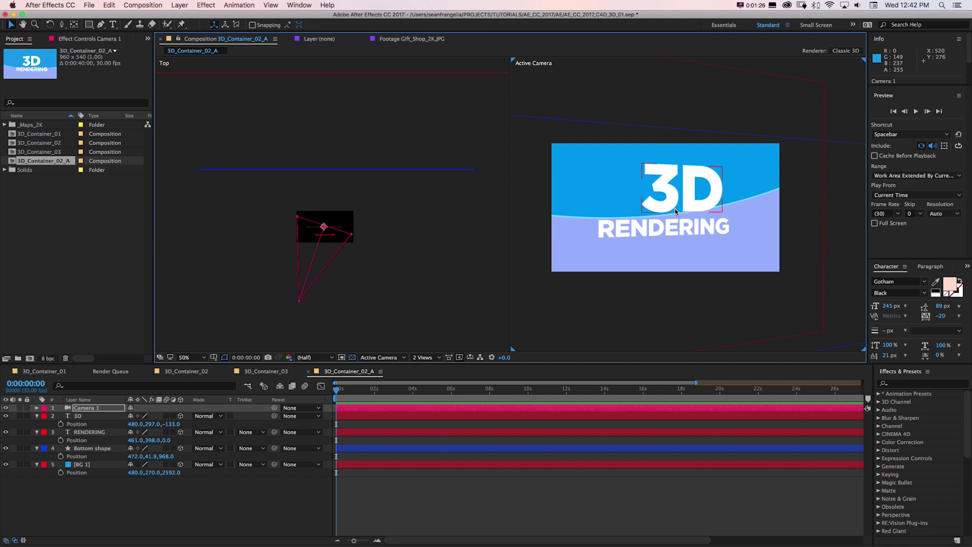
{"action": "key", "text": "super+s"}
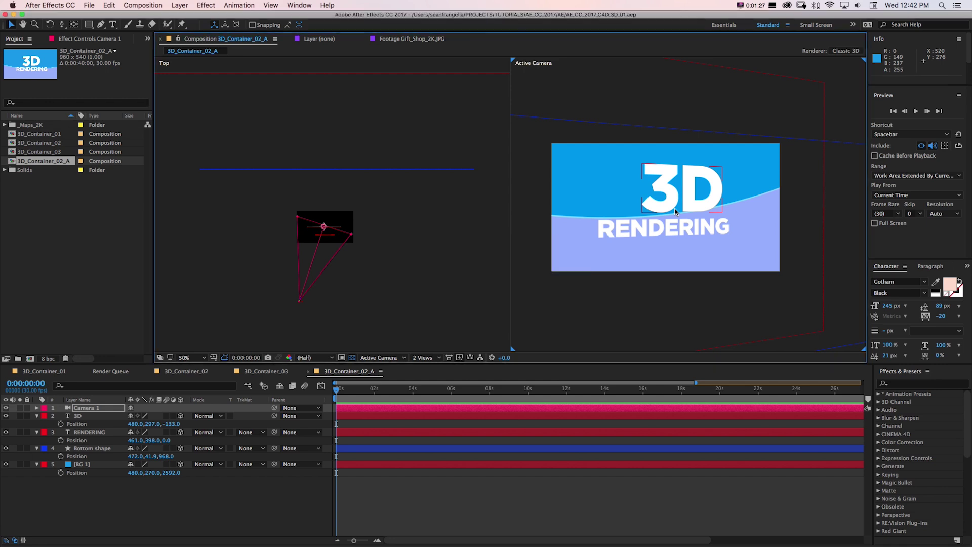
Set the 3D renderer of 3D_Container_02_A to CINEMA 4D in the composition settings.
{"action": "left_click", "coordinate": [841, 54]}
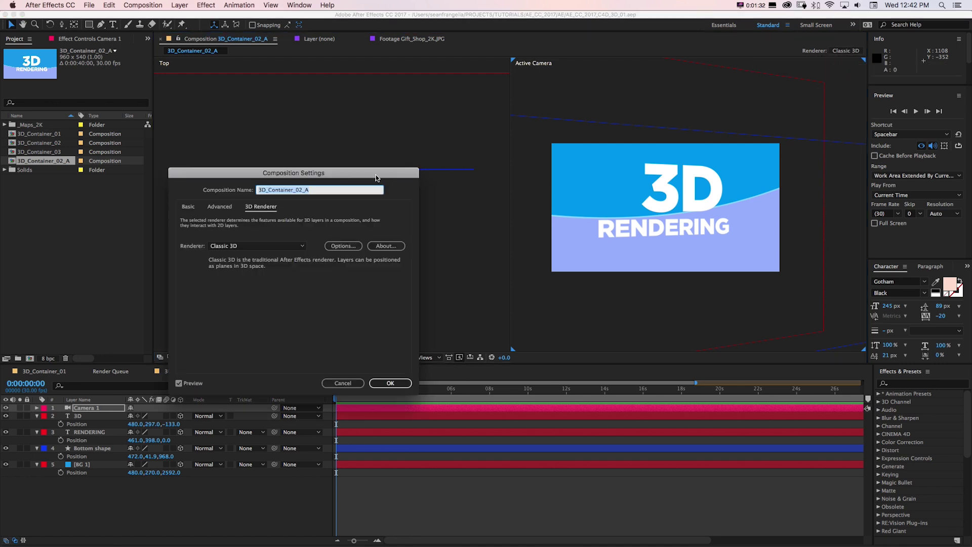
{"action": "left_click_drag", "start_coordinate": [364, 172], "coordinate": [420, 152]}
{"action": "left_click", "coordinate": [312, 225]}
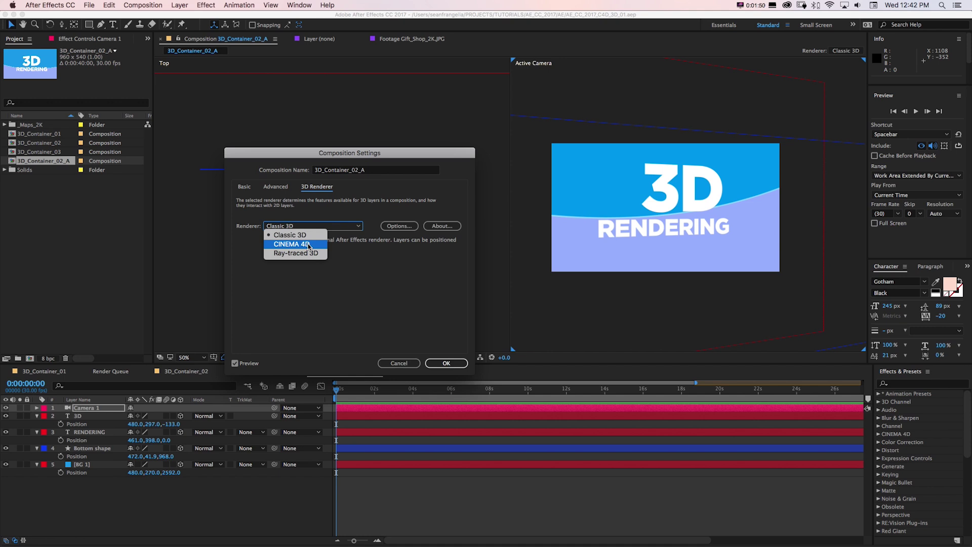
{"action": "left_click", "coordinate": [308, 245]}
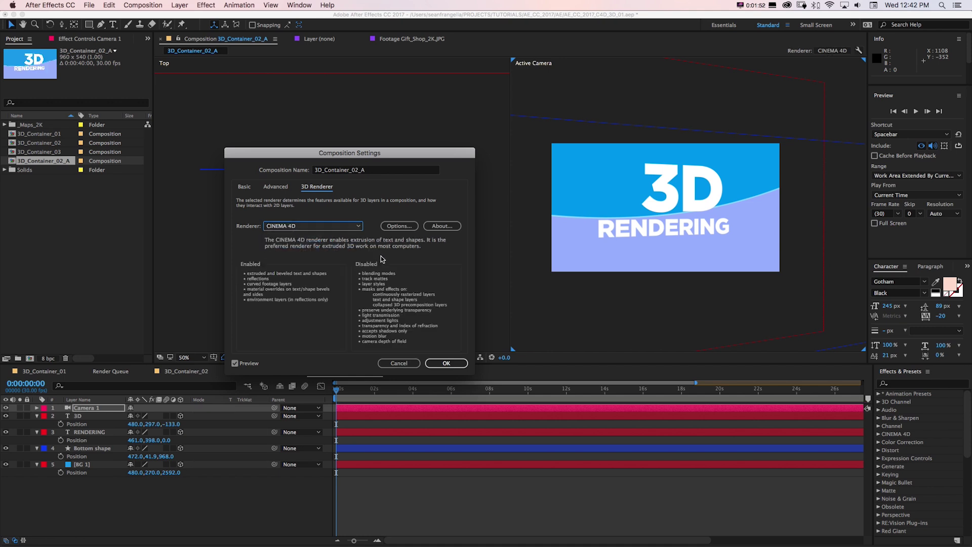
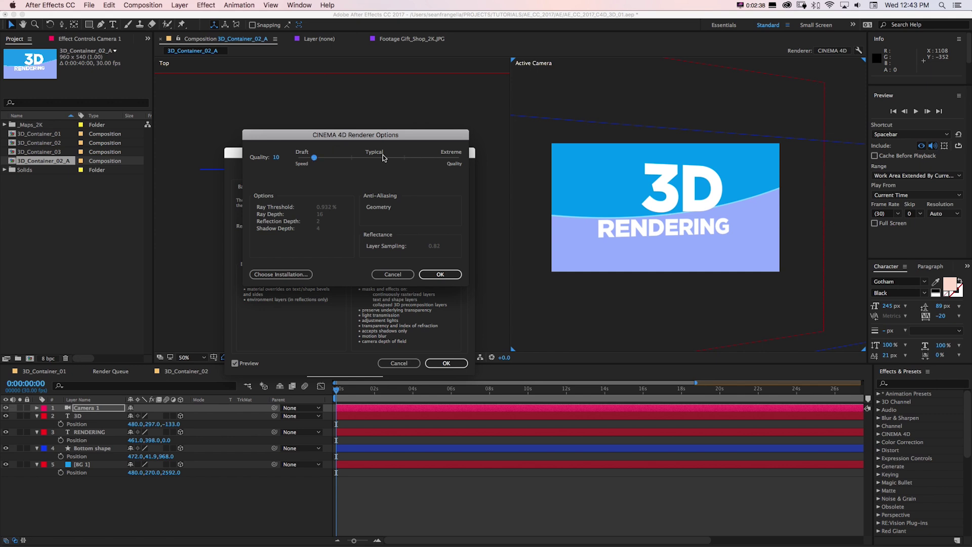
Try the Typical render quality in the CINEMA 4D options, return it to 10, and apply the composition settings.
{"action": "left_click_drag", "start_coordinate": [314, 159], "coordinate": [382, 159]}
{"action": "left_click_drag", "start_coordinate": [381, 160], "coordinate": [314, 161]}
{"action": "left_click", "coordinate": [437, 274]}
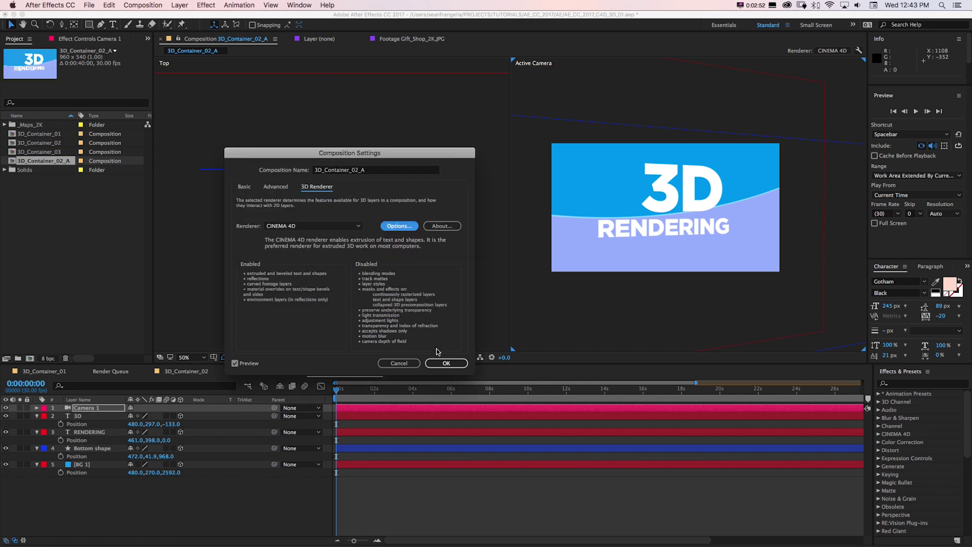
{"action": "left_click", "coordinate": [441, 363]}
Enlarge the timeline area and expand the 3D text layer's Geometry Options and Material Options, with its Transform properties collapsed.
{"action": "left_click_drag", "start_coordinate": [90, 364], "coordinate": [81, 306]}
{"action": "left_click", "coordinate": [74, 358]}
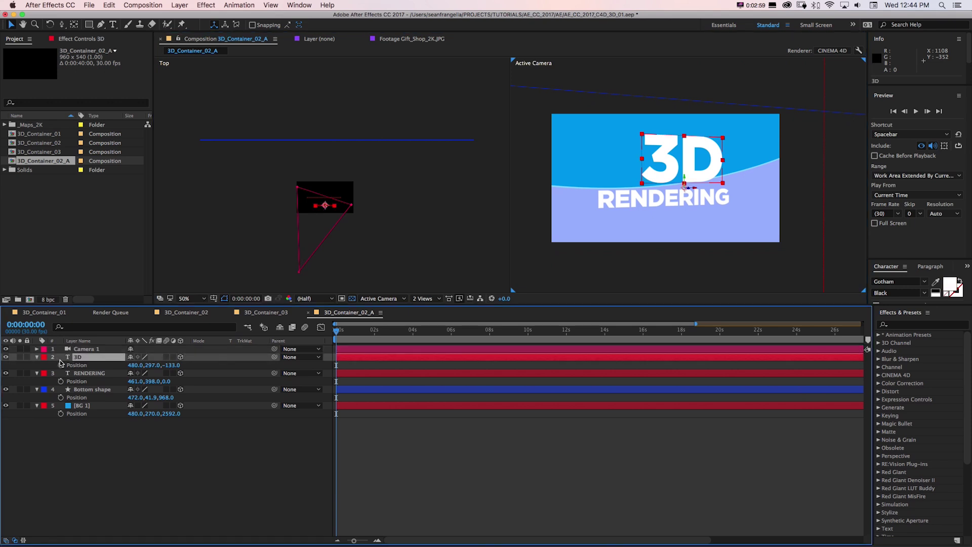
{"action": "left_click", "coordinate": [36, 357]}
{"action": "left_click", "coordinate": [36, 357]}
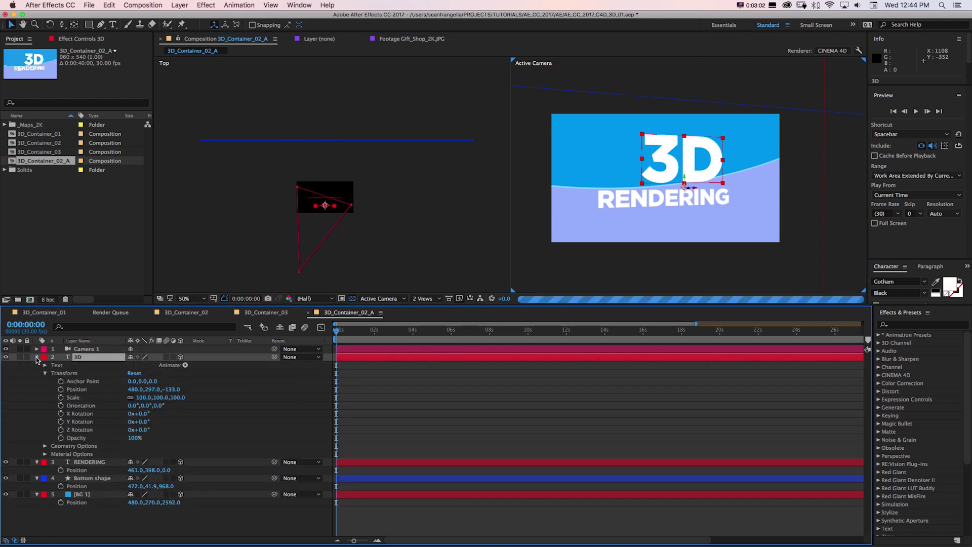
{"action": "left_click", "coordinate": [45, 373]}
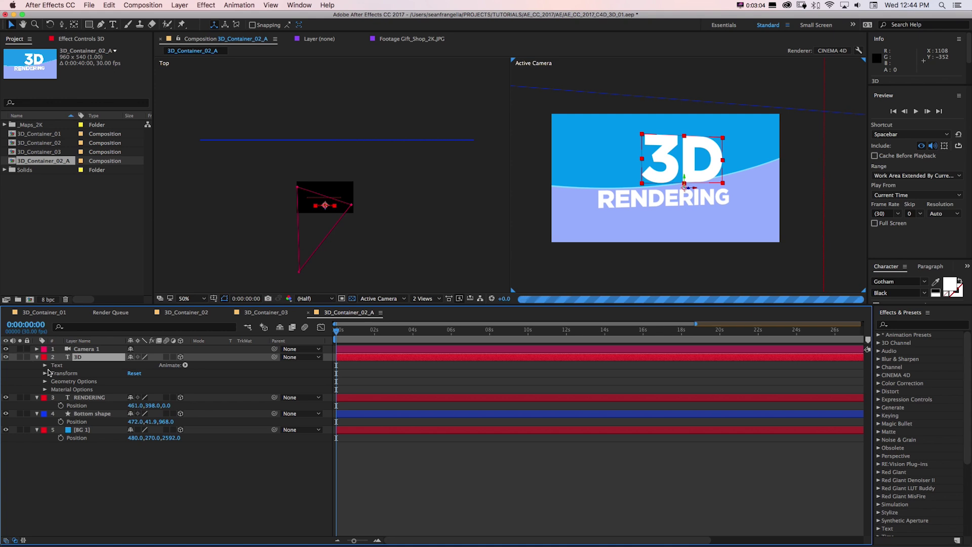
{"action": "left_click", "coordinate": [45, 381]}
{"action": "left_click", "coordinate": [45, 422]}
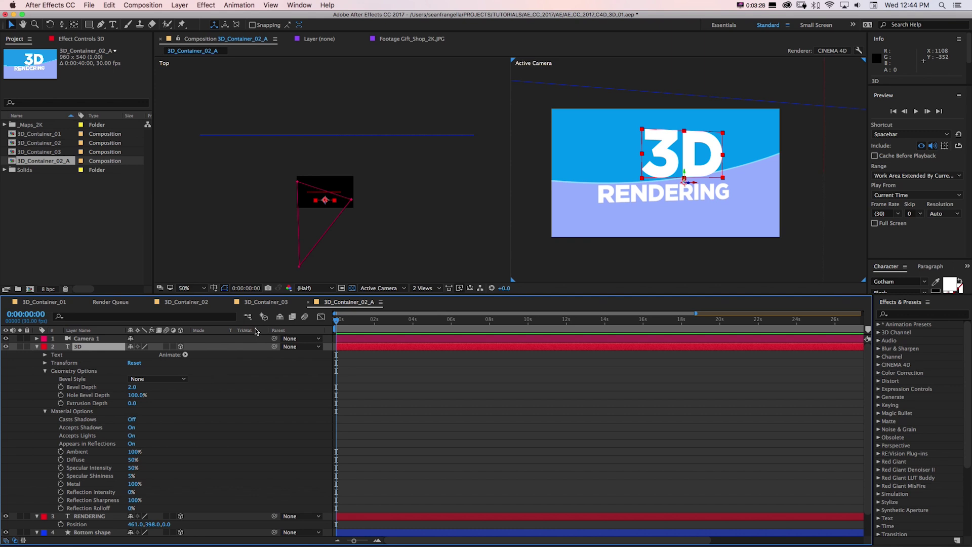
Try the Classic 3D and Ray-traced 3D renderers in the composition settings, return the renderer to CINEMA 4D, and apply.
{"action": "left_click", "coordinate": [829, 51]}
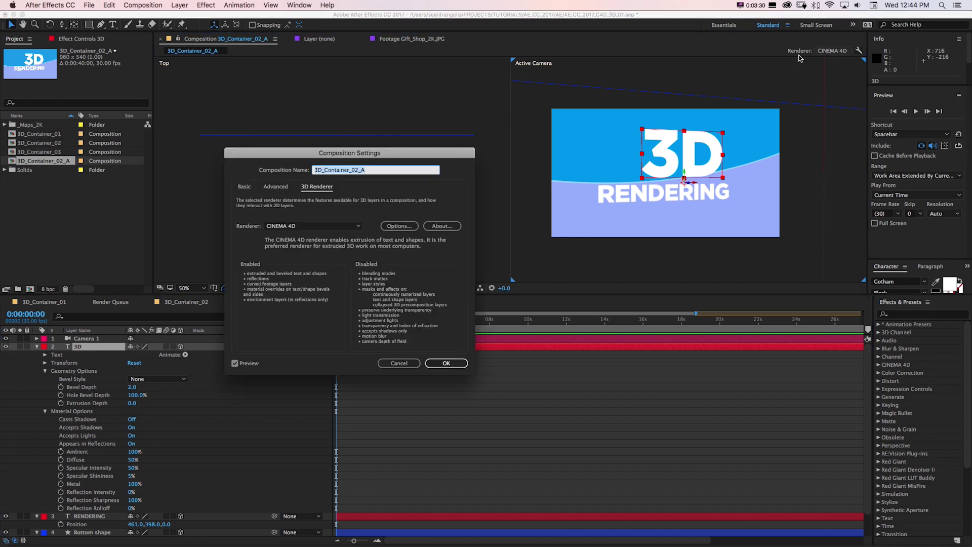
{"action": "left_click", "coordinate": [297, 225]}
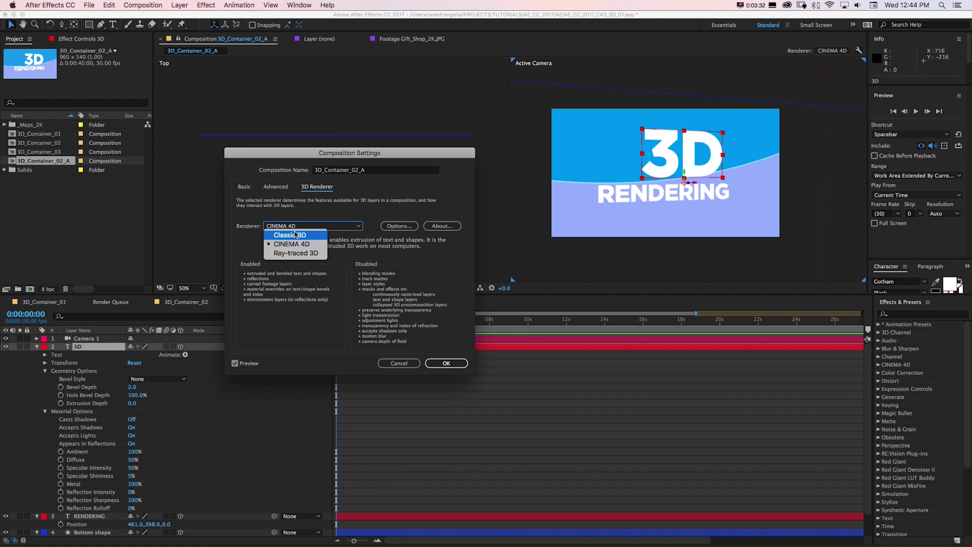
{"action": "left_click", "coordinate": [296, 234]}
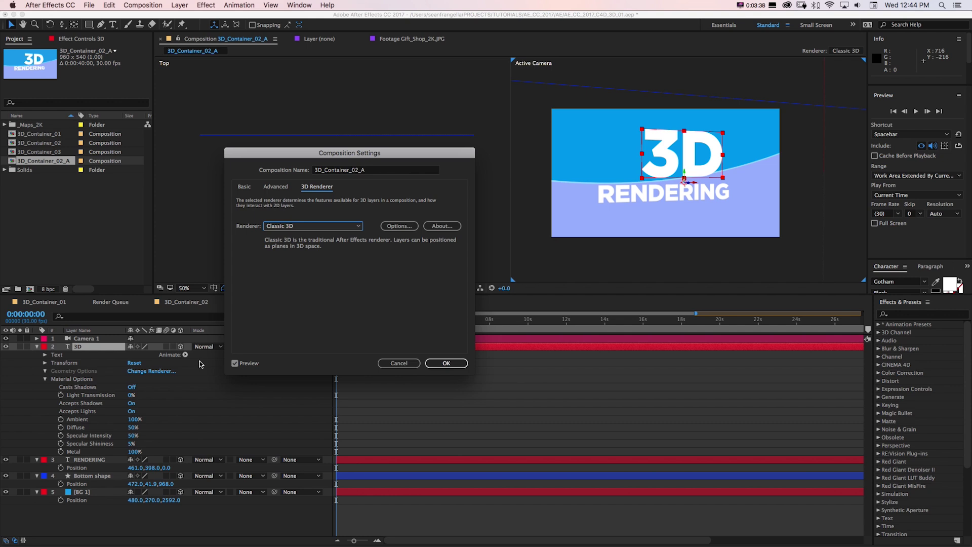
{"action": "left_click", "coordinate": [284, 226]}
{"action": "left_click", "coordinate": [289, 234]}
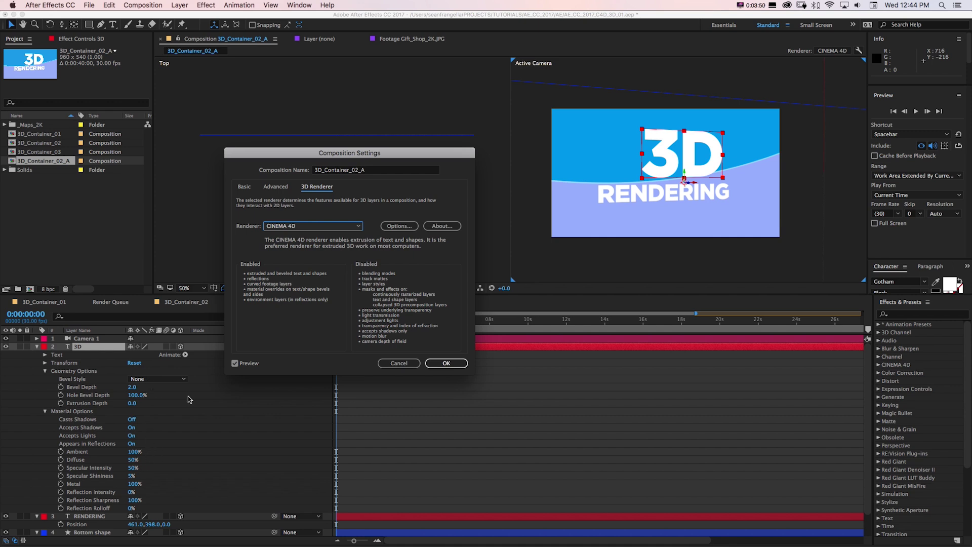
{"action": "left_click", "coordinate": [306, 228]}
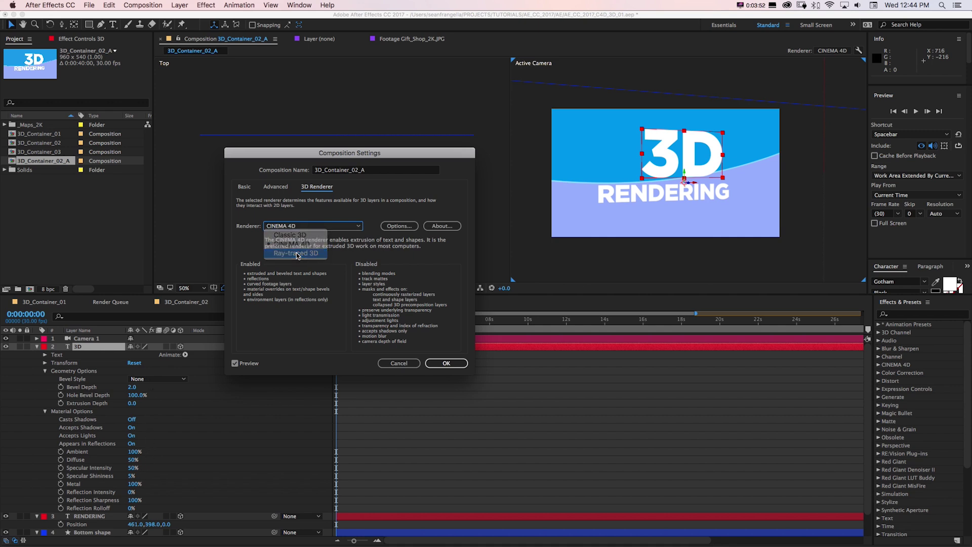
{"action": "left_click", "coordinate": [297, 253]}
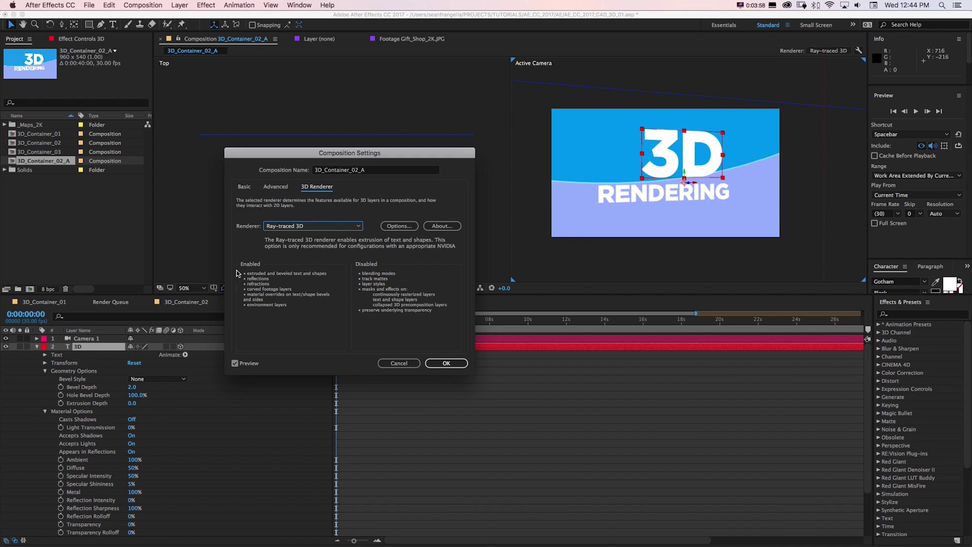
{"action": "left_click", "coordinate": [283, 230]}
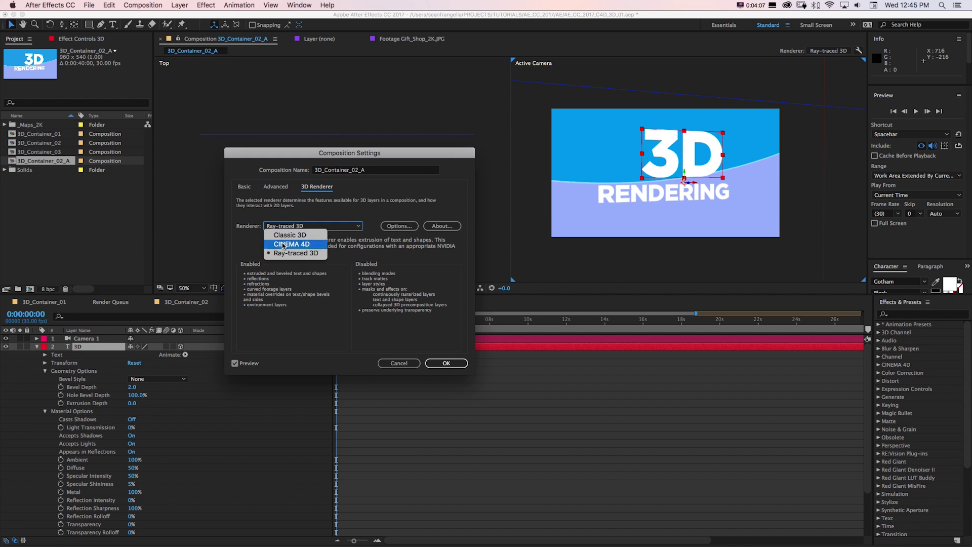
{"action": "left_click", "coordinate": [286, 244]}
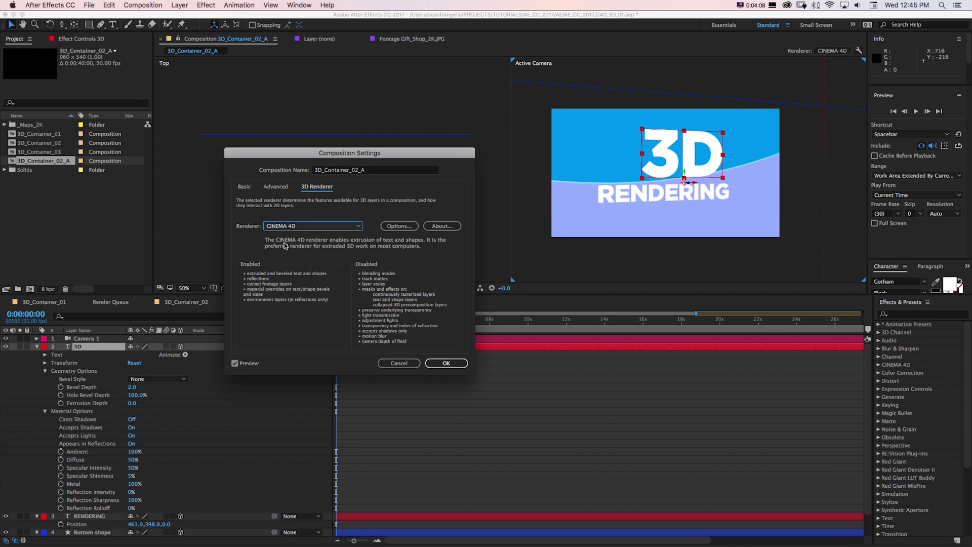
{"action": "left_click", "coordinate": [446, 363]}
Change the composition viewer to a single Active Camera view.
{"action": "left_click", "coordinate": [424, 288]}
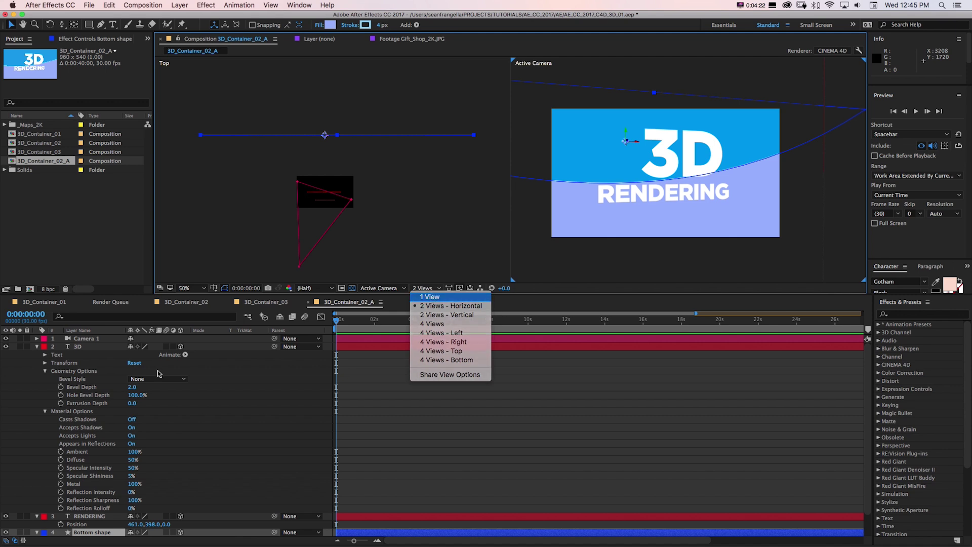
{"action": "left_click", "coordinate": [431, 297]}
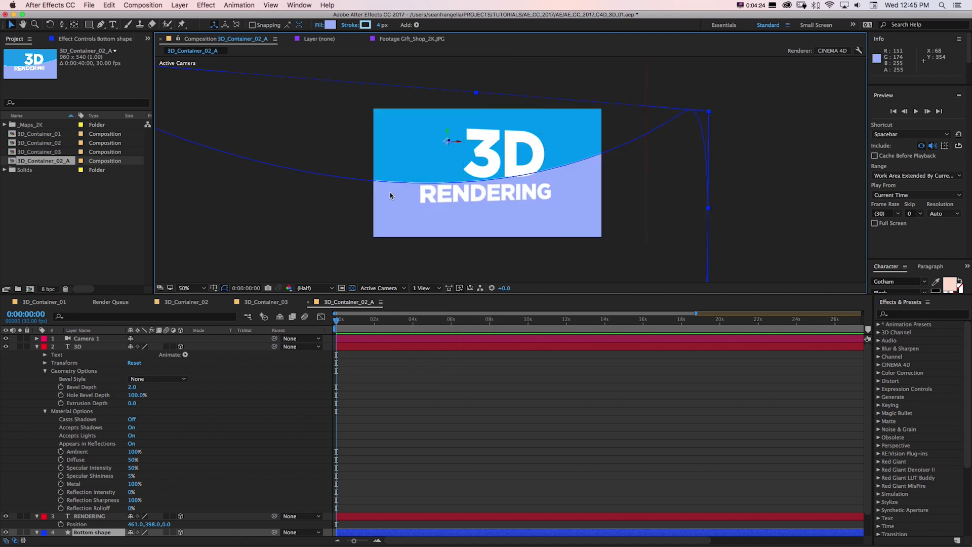
{"action": "key", "text": "period"}
{"action": "key", "text": "comma"}
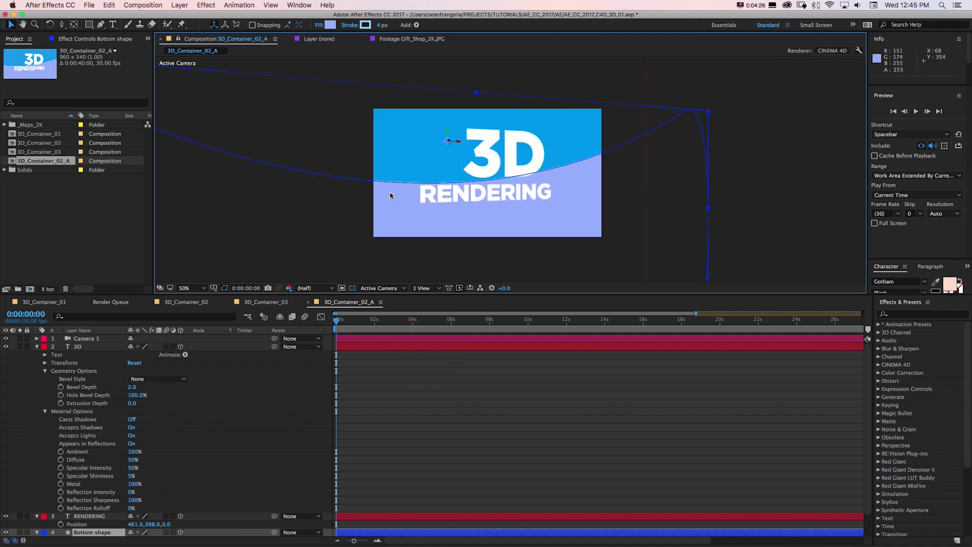
Extrude the 3D text layer by setting its Extrusion Depth to 500.
{"action": "left_click", "coordinate": [81, 346]}
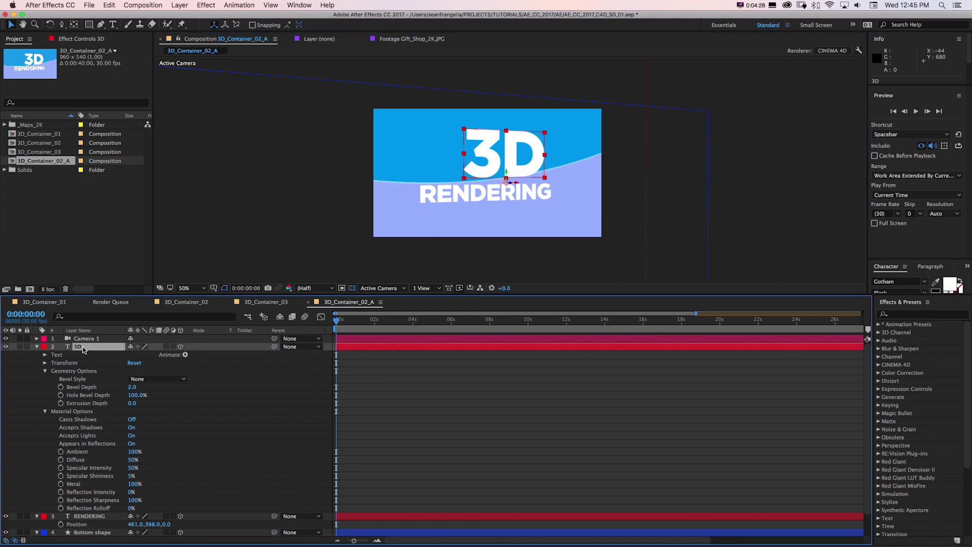
{"action": "key", "text": "Return"}
{"action": "scroll", "coordinate": [116, 391], "scroll_direction": "down", "scroll_amount": 1}
{"action": "scroll", "coordinate": [115, 391], "scroll_direction": "up", "scroll_amount": 1}
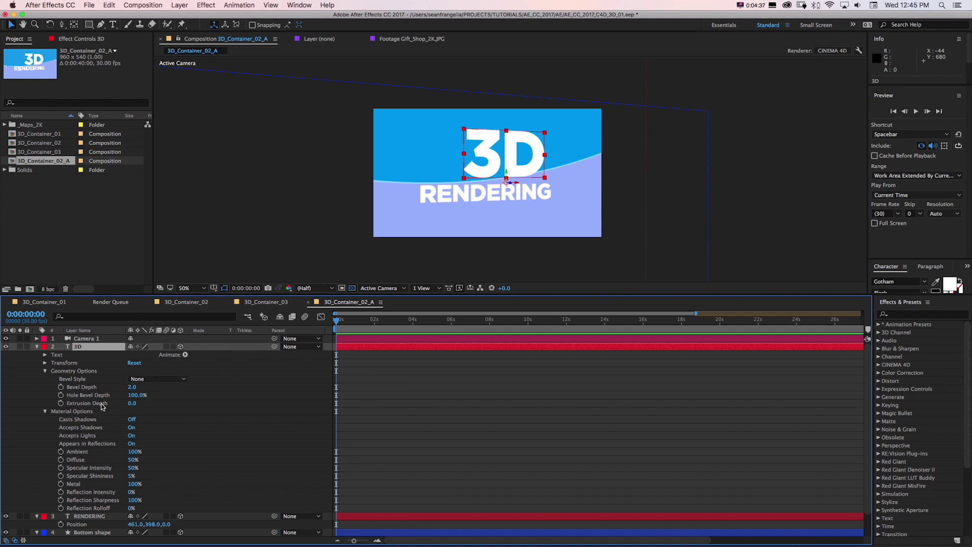
{"action": "key", "text": "slash"}
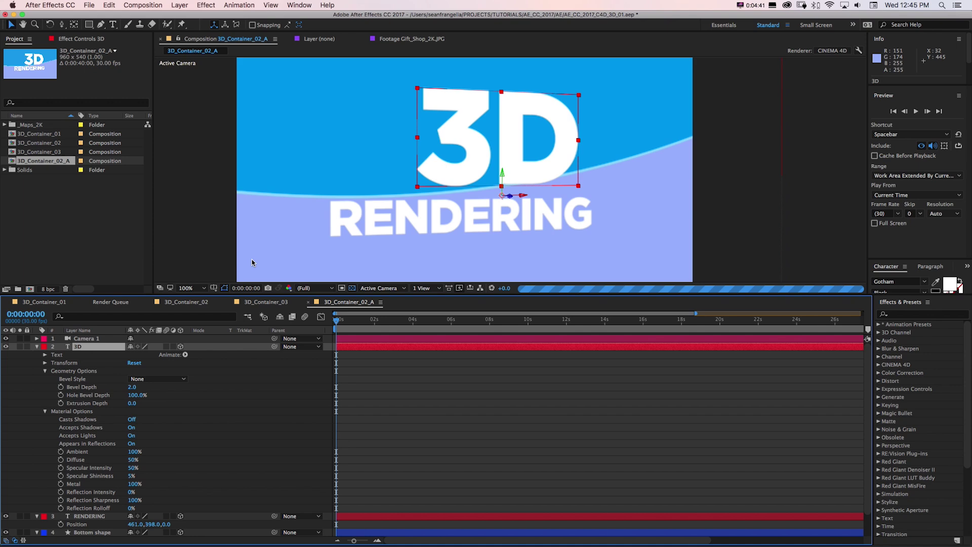
{"action": "left_click_drag", "start_coordinate": [132, 403], "coordinate": [412, 397]}
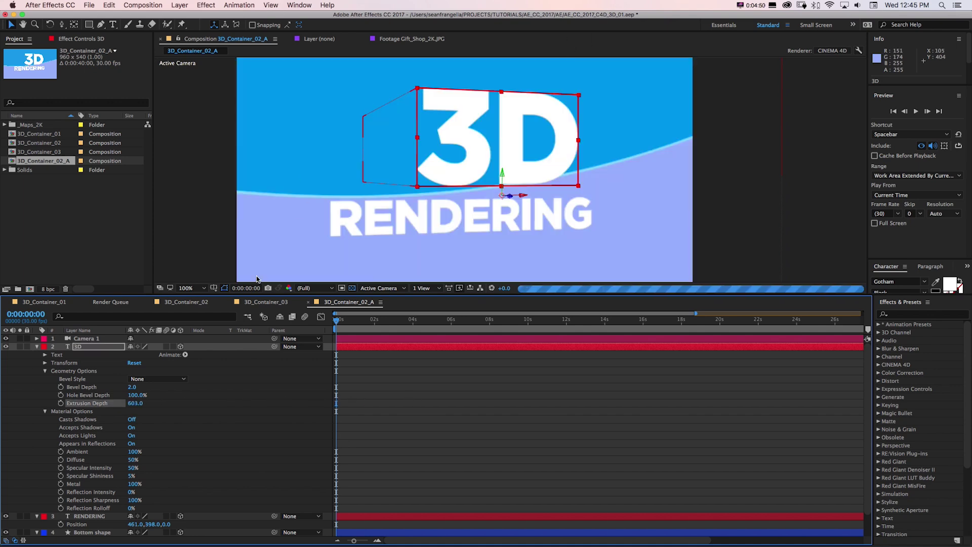
{"action": "left_click", "coordinate": [134, 403]}
{"action": "type", "text": "500"}
{"action": "key", "text": "Return"}
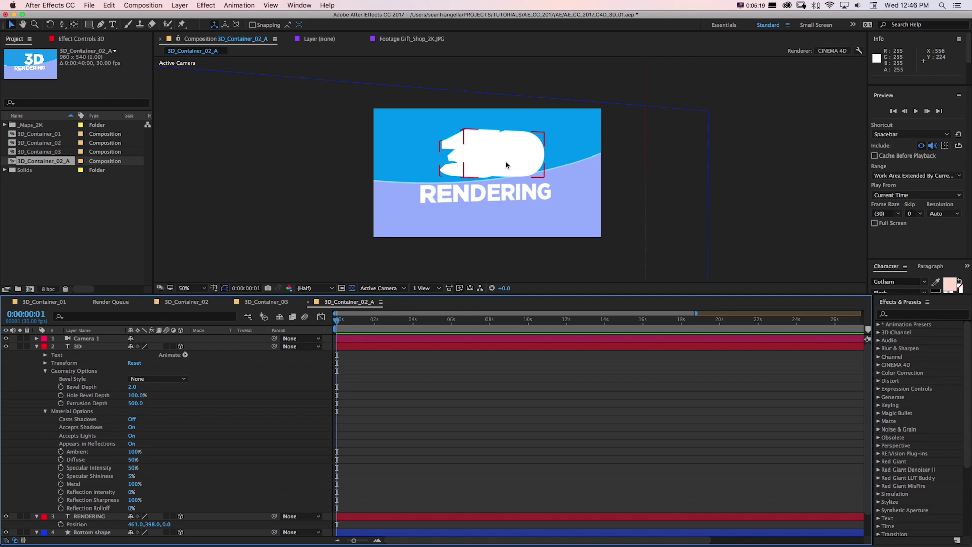
Set the CINEMA 4D renderer quality to 1 (Draft) and the composition preview resolution to Quarter.
{"action": "left_click", "coordinate": [858, 51]}
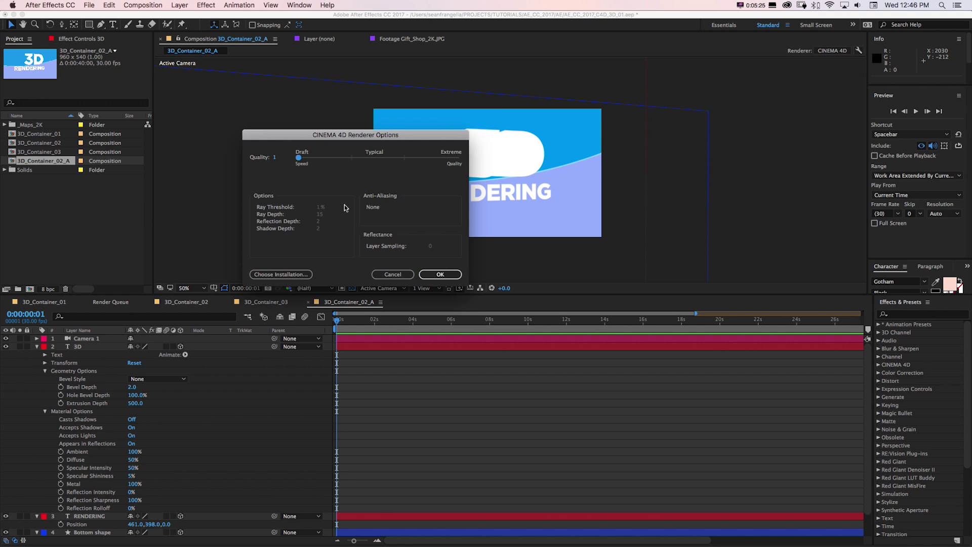
{"action": "left_click", "coordinate": [440, 274]}
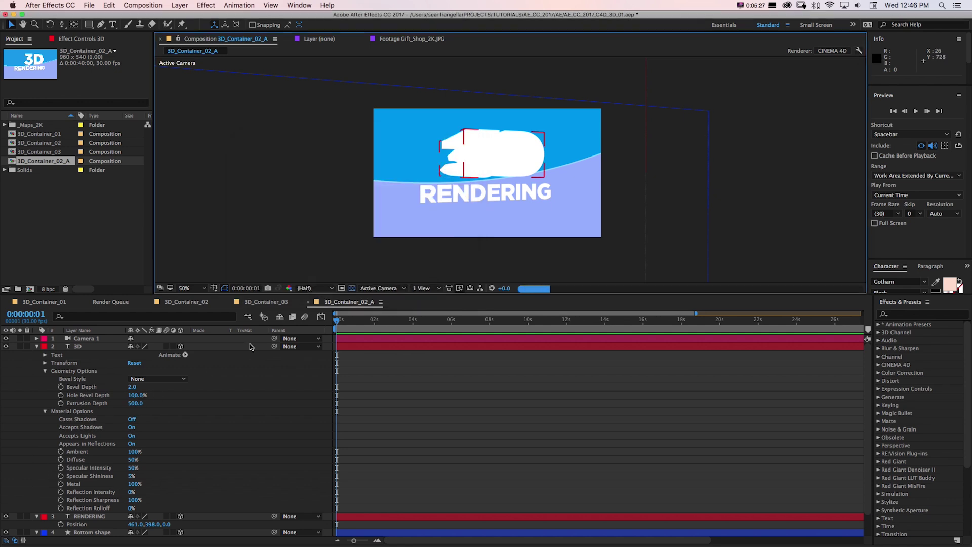
{"action": "left_click", "coordinate": [314, 288]}
{"action": "left_click", "coordinate": [315, 338]}
Reduce the 3D text layer's Extrusion Depth to 293 and set the preview resolution to Half.
{"action": "left_click_drag", "start_coordinate": [132, 403], "coordinate": [48, 400]}
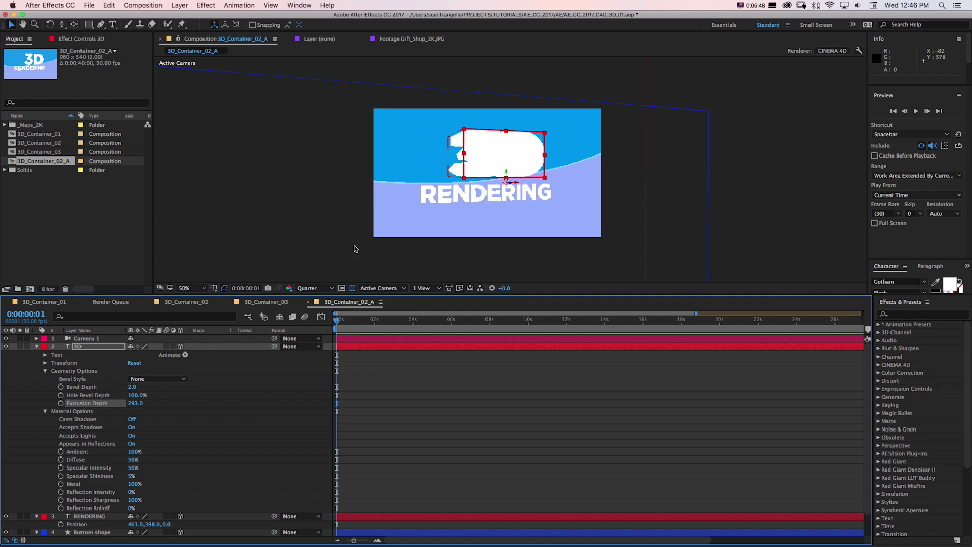
{"action": "left_click", "coordinate": [314, 287]}
{"action": "left_click", "coordinate": [307, 307]}
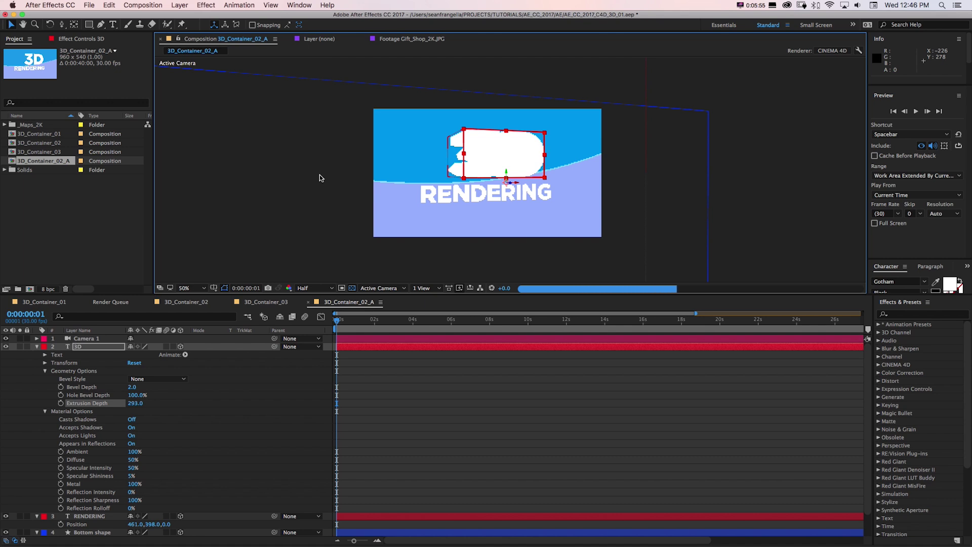
Change the composition viewer to 2 Views - Horizontal and make the Top view active.
{"action": "left_click", "coordinate": [424, 288]}
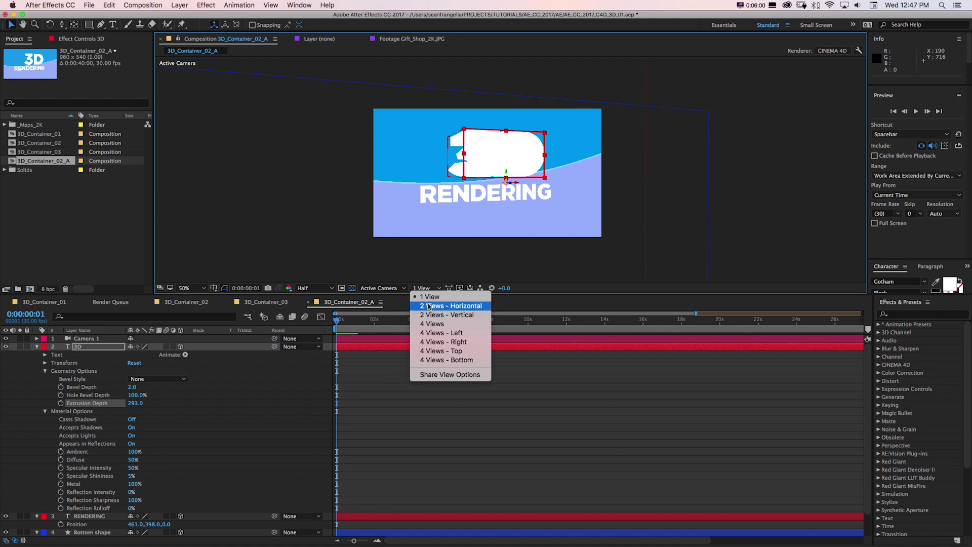
{"action": "left_click", "coordinate": [429, 306]}
{"action": "left_click", "coordinate": [400, 225]}
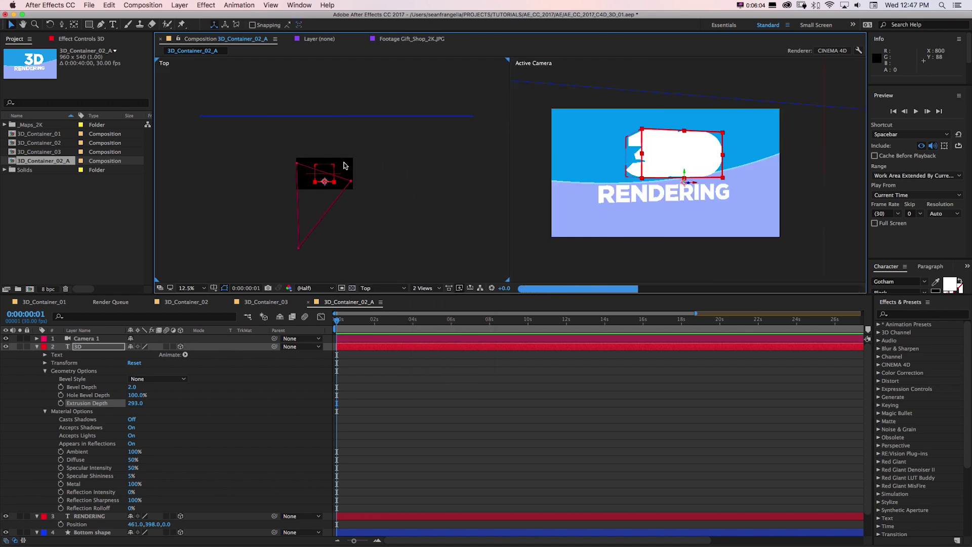
Add a new light layer of type Spot with Casts Shadows enabled.
{"action": "left_click", "coordinate": [179, 5]}
{"action": "mouse_move", "coordinate": [223, 20]}
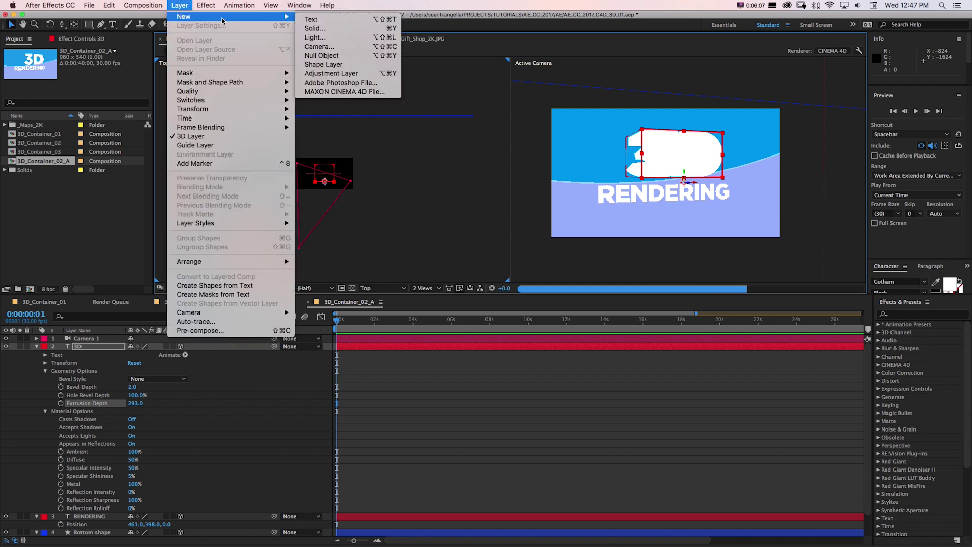
{"action": "left_click", "coordinate": [315, 38]}
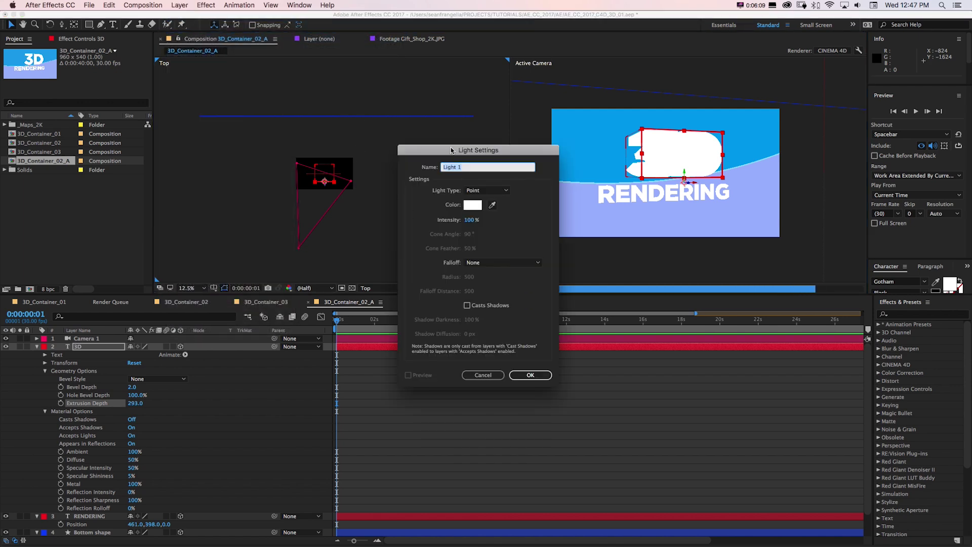
{"action": "left_click", "coordinate": [305, 169]}
{"action": "left_click_drag", "start_coordinate": [451, 151], "coordinate": [405, 223]}
{"action": "left_click", "coordinate": [299, 182]}
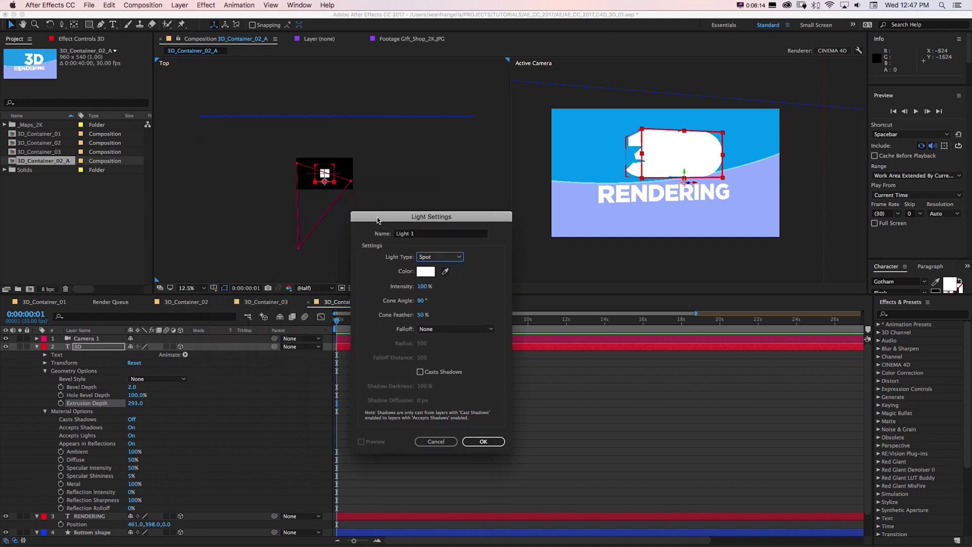
{"action": "left_click", "coordinate": [420, 373]}
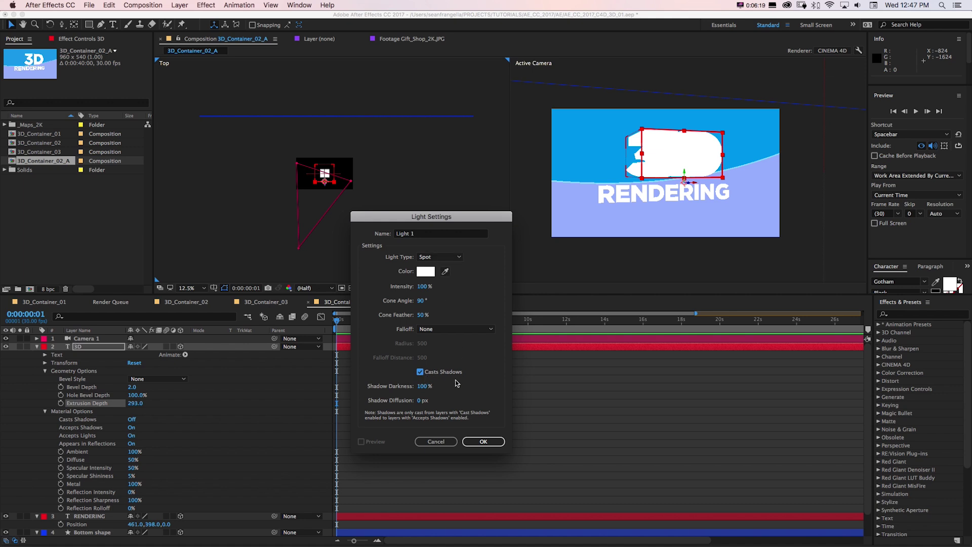
{"action": "left_click", "coordinate": [483, 441]}
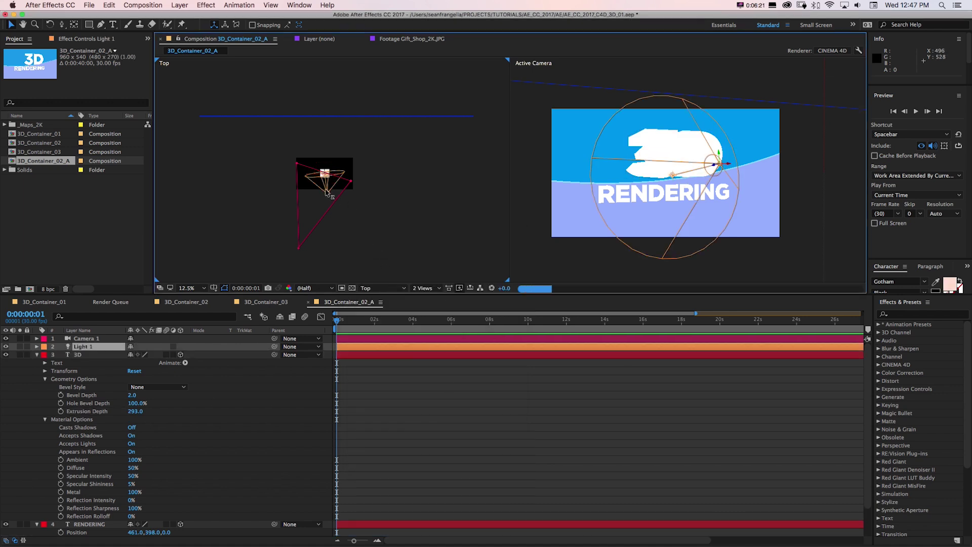
Move the spot light in the Top view so it sits in front and to the right of the 3D text, angled across it.
{"action": "left_click_drag", "start_coordinate": [327, 192], "coordinate": [332, 213]}
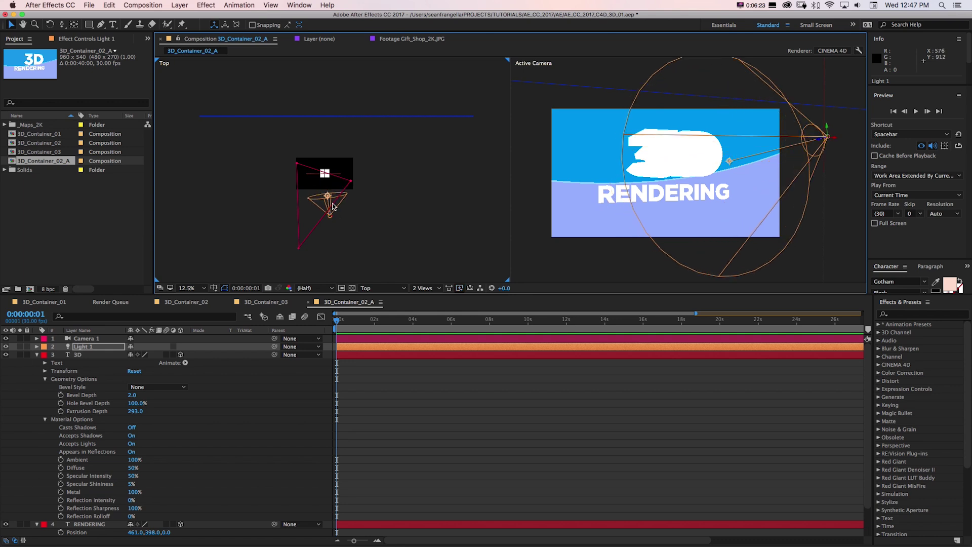
{"action": "key", "text": "period"}
{"action": "left_click_drag", "start_coordinate": [311, 240], "coordinate": [353, 233]}
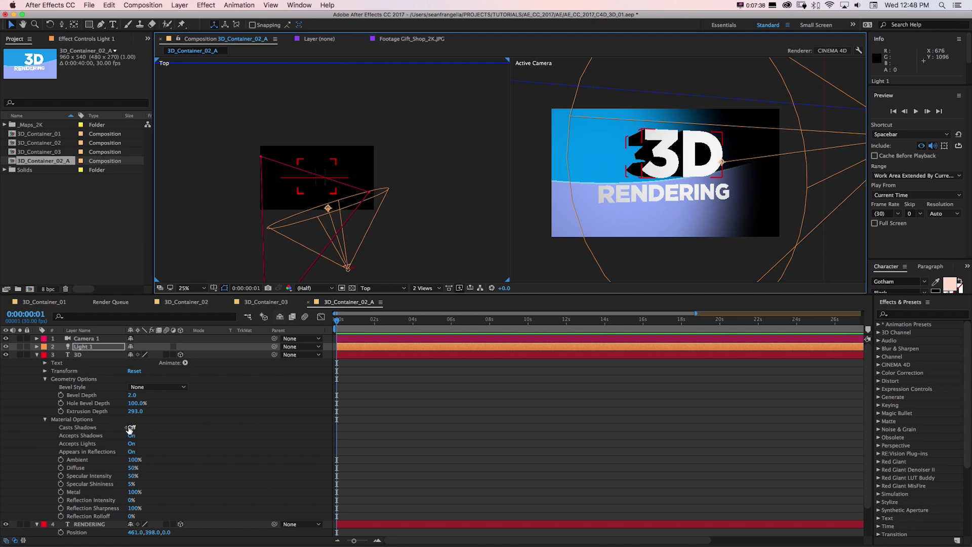
Inspect the spot light's Light Options for its shadow settings, and collapse the layer again.
{"action": "left_click", "coordinate": [120, 350]}
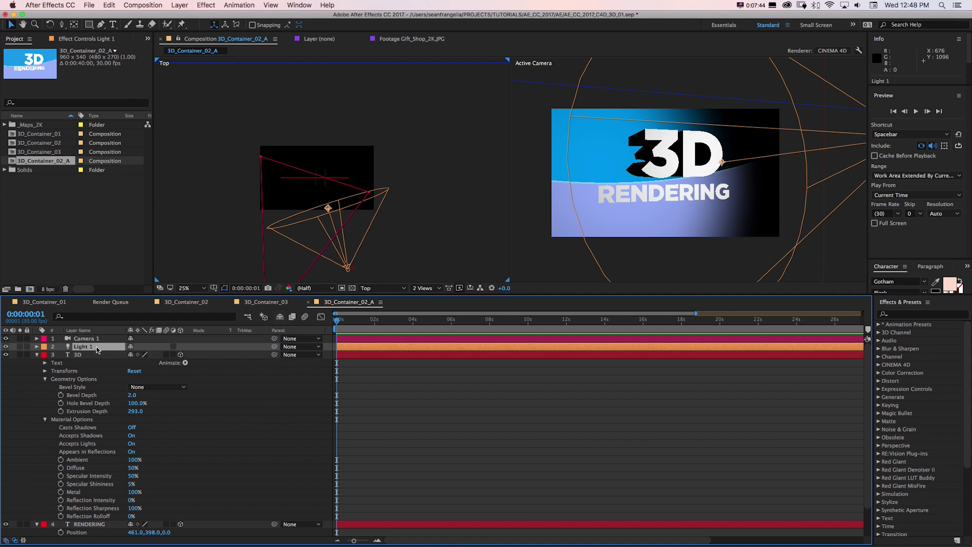
{"action": "key", "text": "a"}
{"action": "key", "text": "a"}
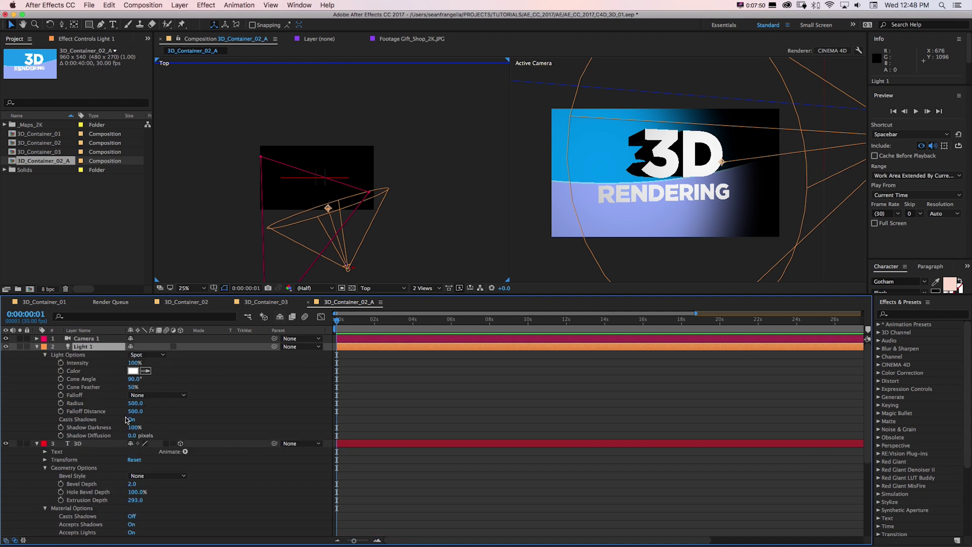
{"action": "left_click", "coordinate": [37, 346]}
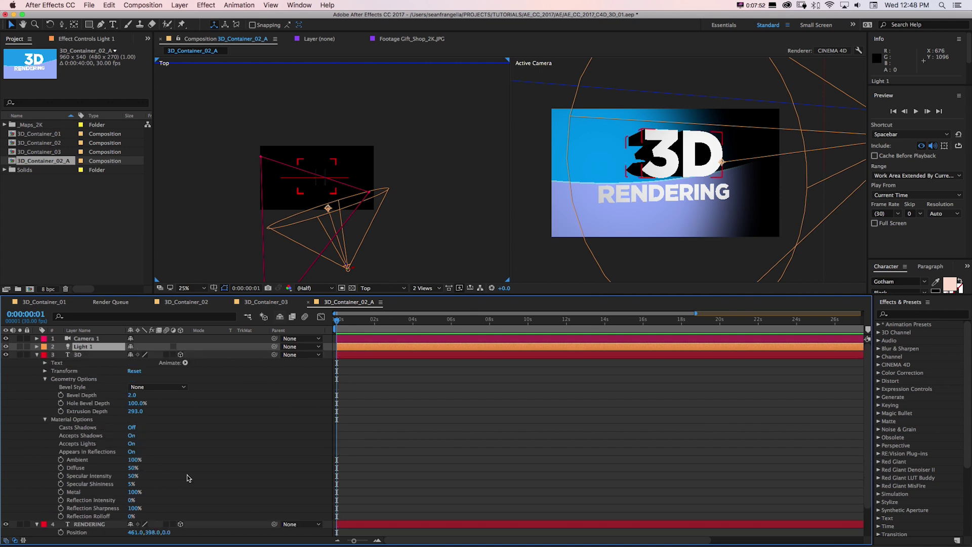
Turn on Casts Shadows in the 3D text layer's Material Options.
{"action": "left_click", "coordinate": [76, 356]}
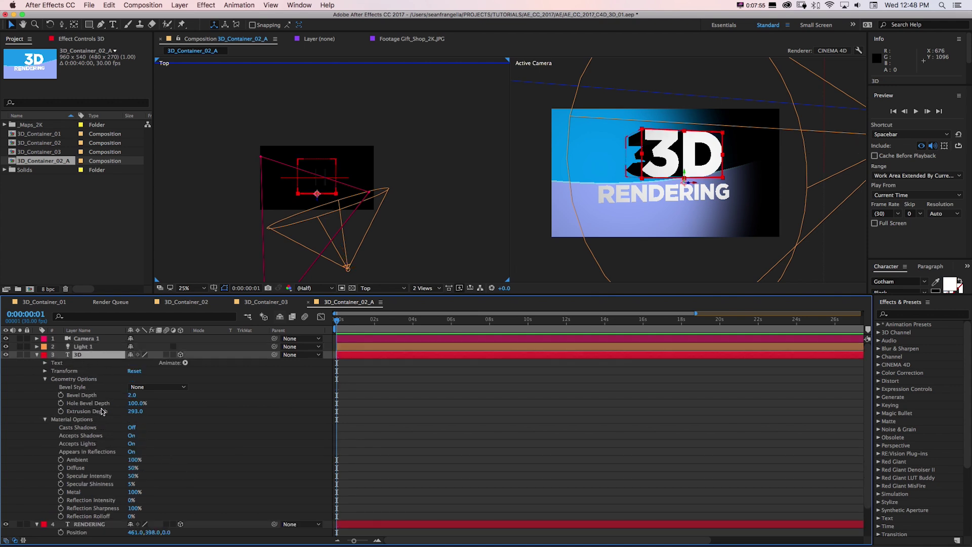
{"action": "left_click", "coordinate": [131, 428]}
Reveal the Geometry Options and Material Options of the Bottom shape and BG 1 layers together.
{"action": "scroll", "coordinate": [349, 436], "scroll_direction": "down", "scroll_amount": 2}
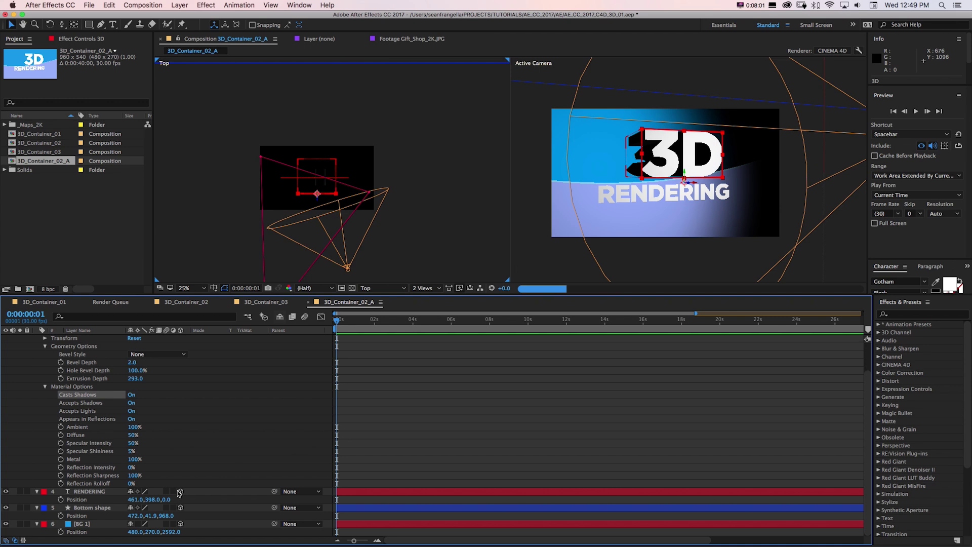
{"action": "left_click", "coordinate": [92, 507]}
{"action": "left_click", "coordinate": [83, 524], "text": "shift"}
{"action": "key", "text": "a"}
{"action": "key", "text": "a"}
{"action": "scroll", "coordinate": [174, 408], "scroll_direction": "down", "scroll_amount": 6}
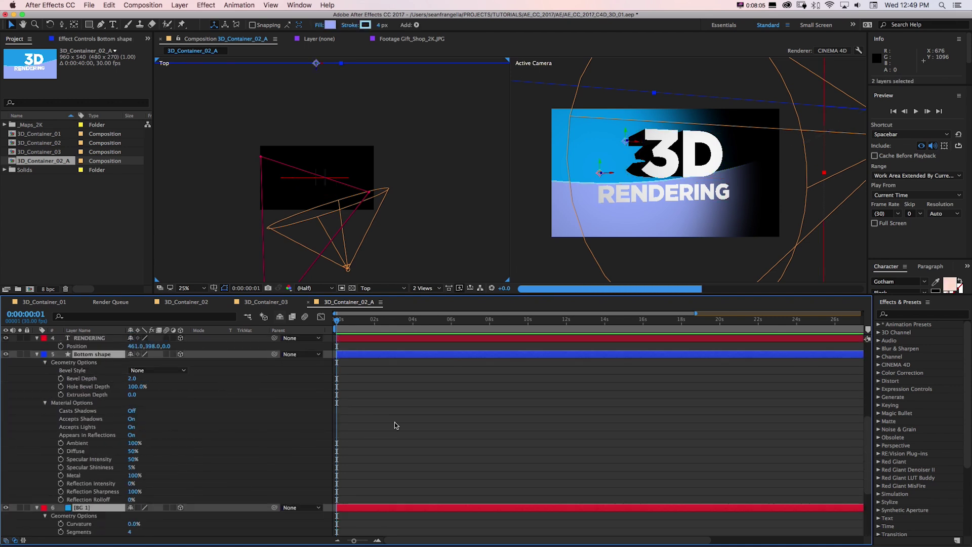
Turn on Casts Shadows in the Material Options of both the Bottom shape and BG 1 layers.
{"action": "left_click", "coordinate": [395, 422]}
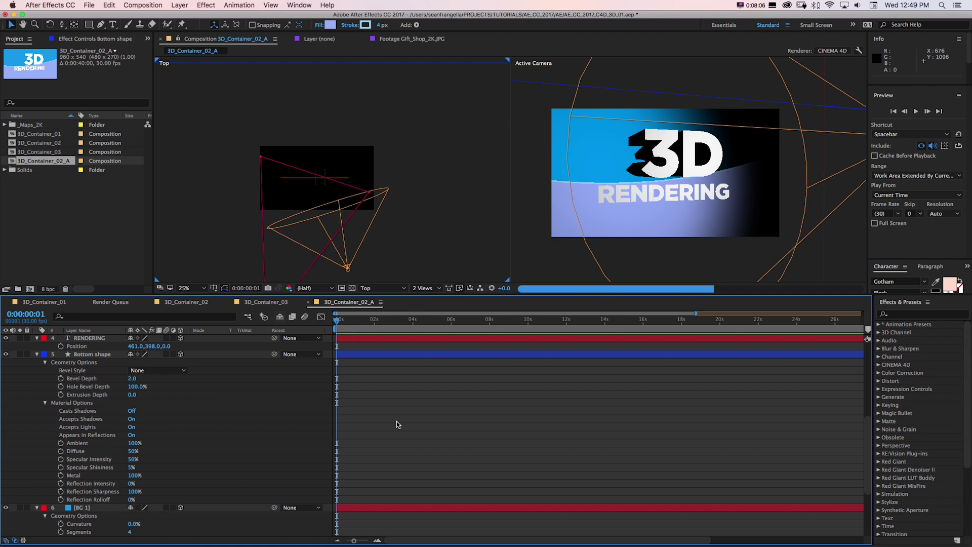
{"action": "left_click", "coordinate": [132, 411]}
{"action": "key", "text": "super+Down"}
{"action": "key", "text": "super+v"}
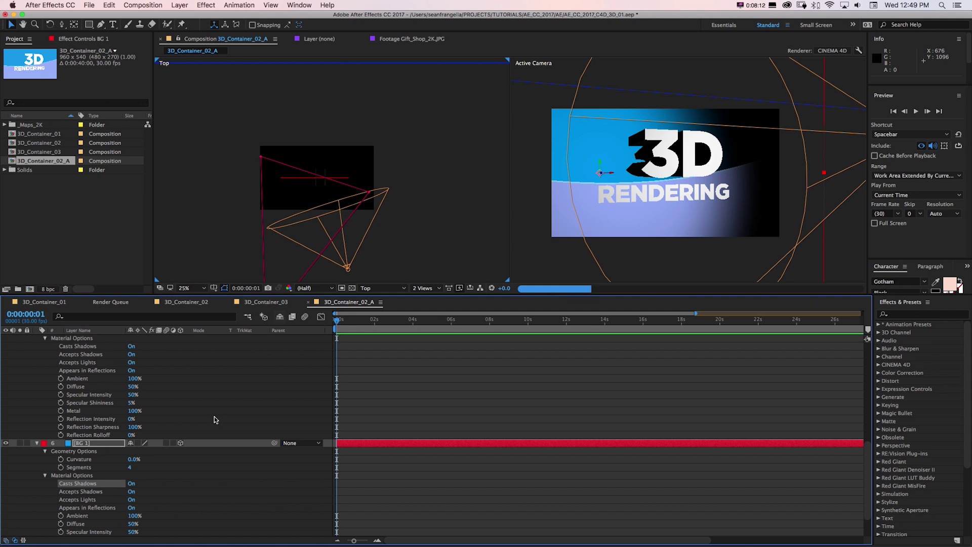
{"action": "key", "text": "super+Up"}
{"action": "key", "text": "super+Up"}
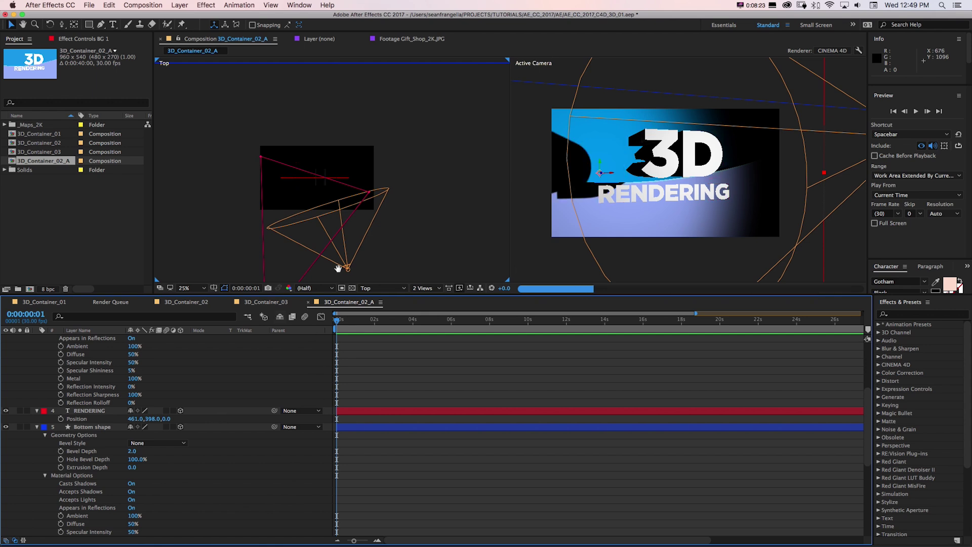
Reposition the spot light in the Top view and shift its point of interest so it aims more directly at the text.
{"action": "left_click_drag", "start_coordinate": [371, 222], "coordinate": [402, 181]}
{"action": "left_click_drag", "start_coordinate": [376, 221], "coordinate": [370, 253]}
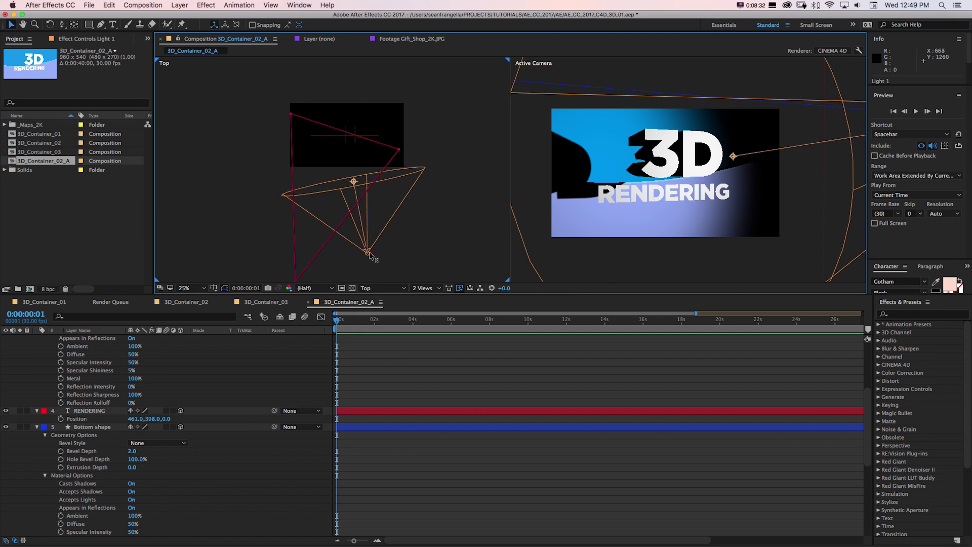
{"action": "left_click_drag", "start_coordinate": [353, 181], "coordinate": [402, 183]}
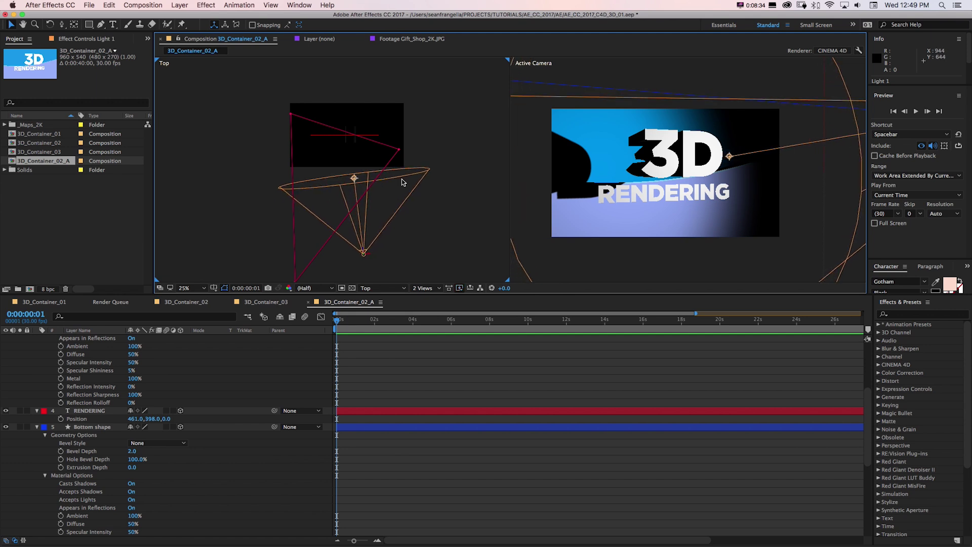
Lower the spot light in the Active Camera view to about the height of the RENDERING text and fine-tune its aim in the Top view.
{"action": "left_click_drag", "start_coordinate": [770, 154], "coordinate": [654, 161]}
{"action": "key", "text": "comma"}
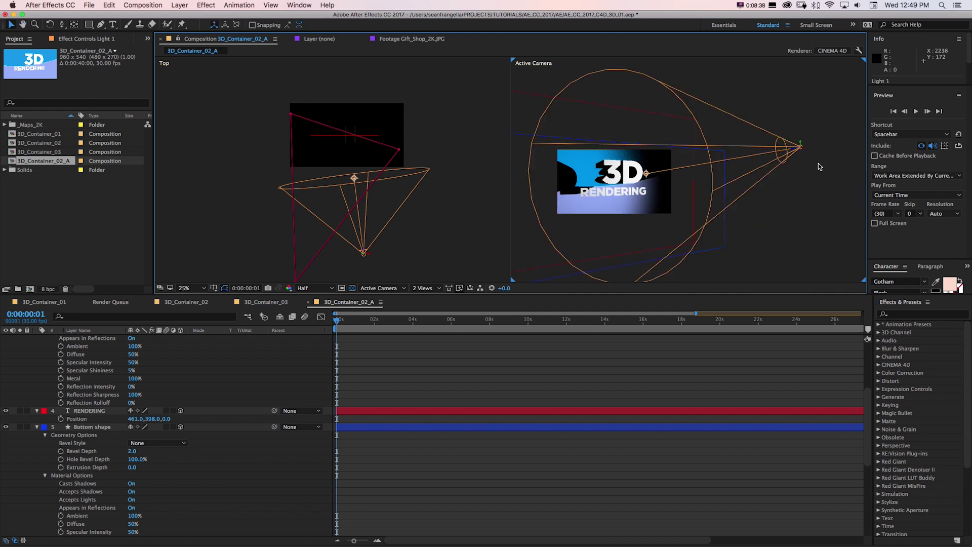
{"action": "left_click_drag", "start_coordinate": [806, 147], "coordinate": [805, 207]}
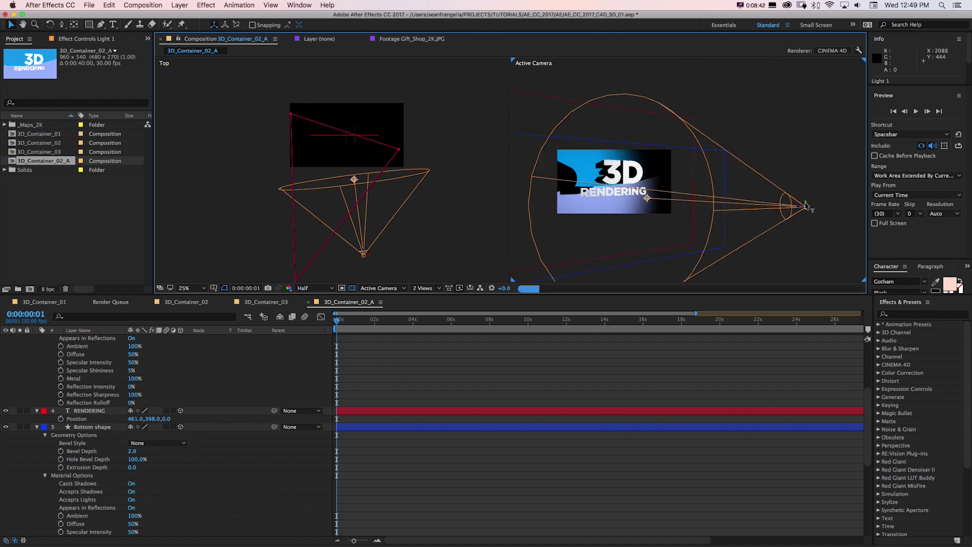
{"action": "left_click", "coordinate": [455, 228]}
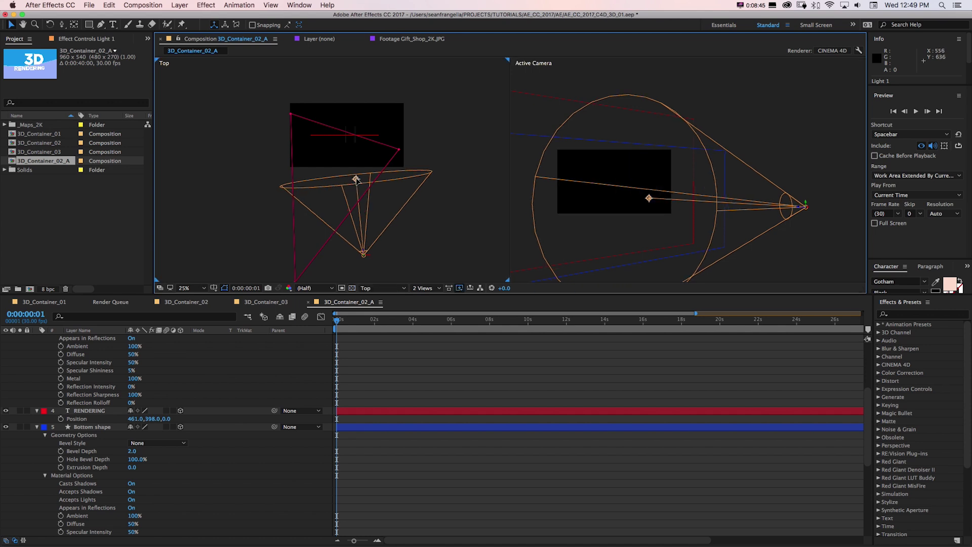
Reveal Light 1's Position and Point of Interest together and adjust the X value of its Point of Interest.
{"action": "scroll", "coordinate": [253, 373], "scroll_direction": "up", "scroll_amount": 3}
{"action": "scroll", "coordinate": [253, 373], "scroll_direction": "up", "scroll_amount": 8}
{"action": "left_click", "coordinate": [93, 347]}
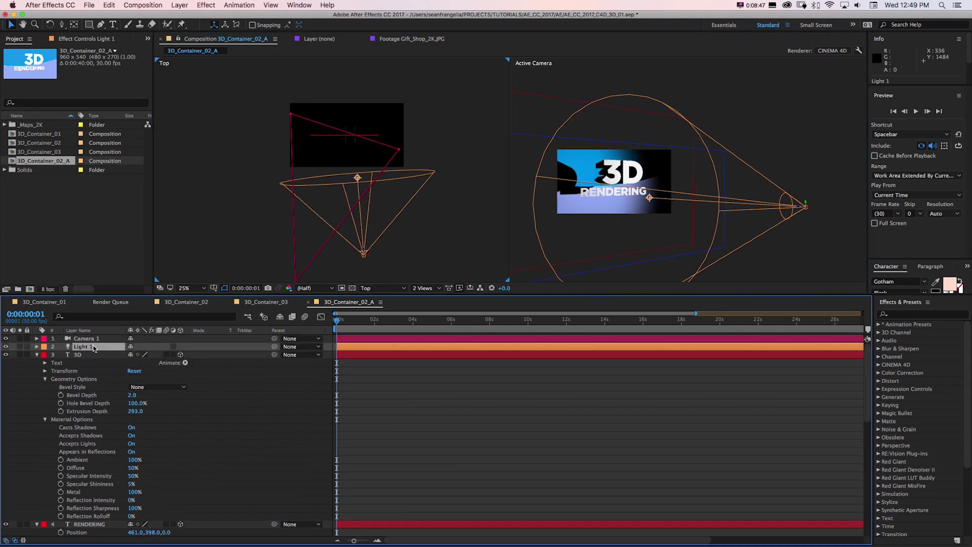
{"action": "key", "text": "p"}
{"action": "key", "text": "shift+a"}
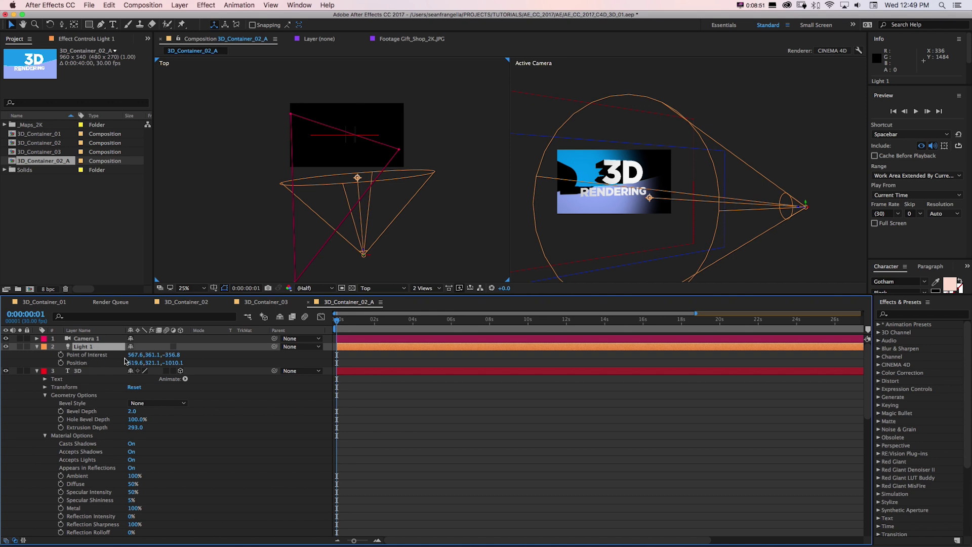
{"action": "left_click_drag", "start_coordinate": [134, 355], "coordinate": [134, 355]}
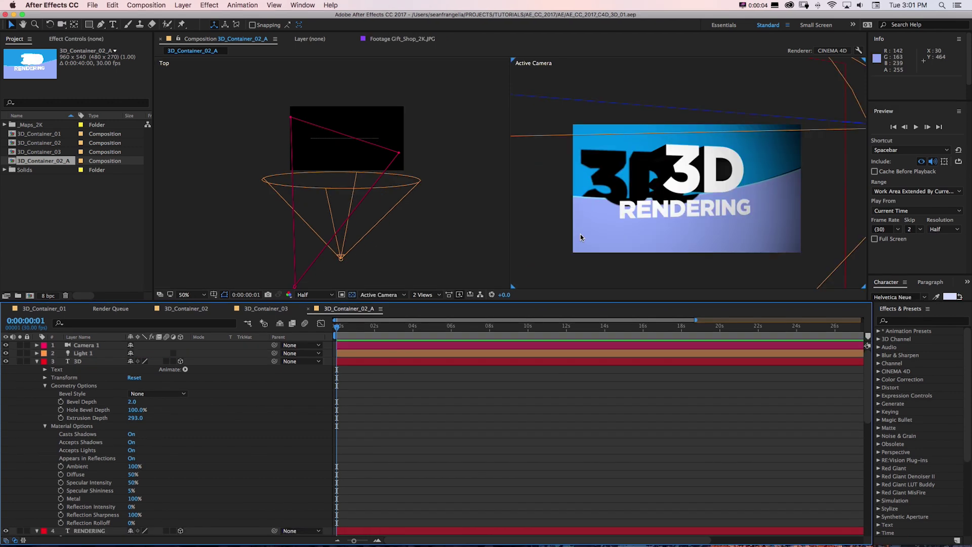
{"action": "key", "text": "h"}
{"action": "left_click_drag", "start_coordinate": [690, 151], "coordinate": [676, 149]}
{"action": "key", "text": "v"}
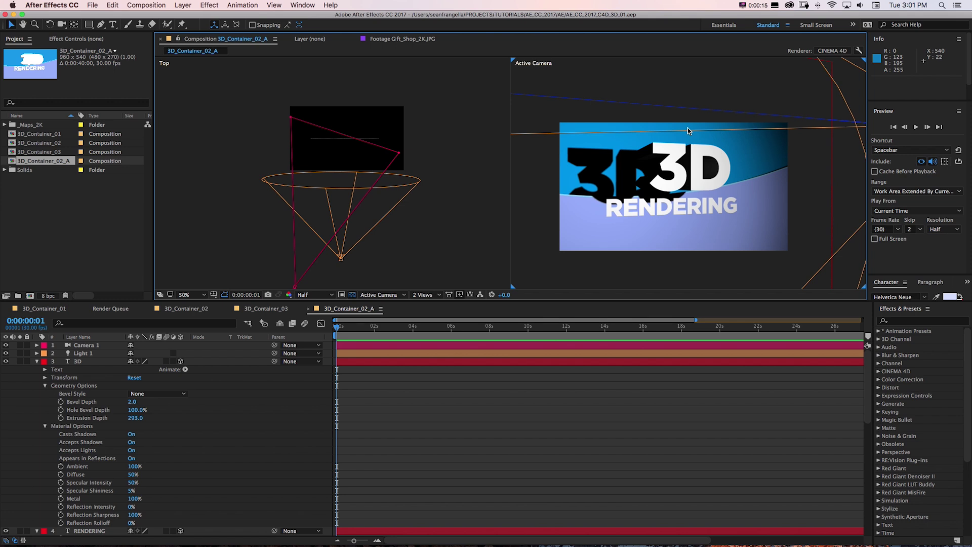
{"action": "left_click", "coordinate": [91, 398]}
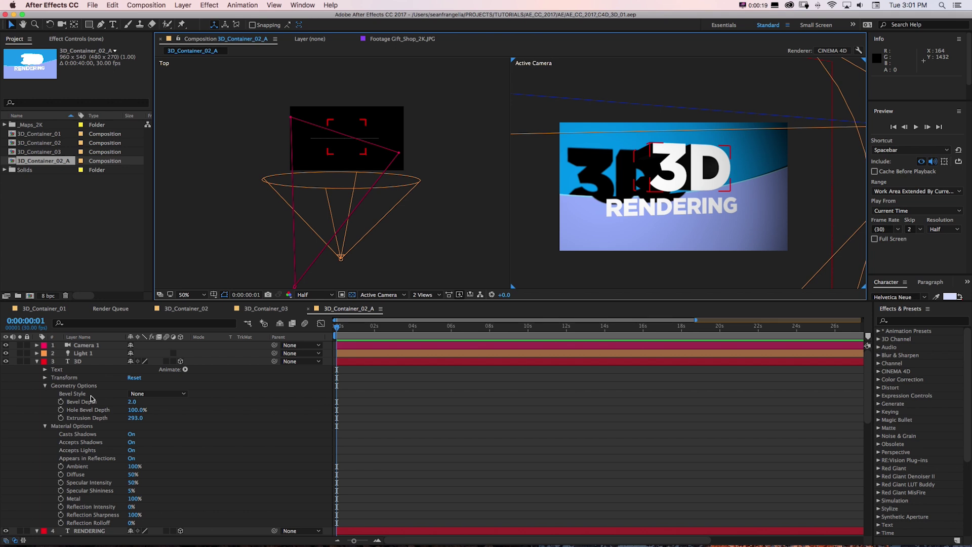
{"action": "left_click", "coordinate": [100, 384]}
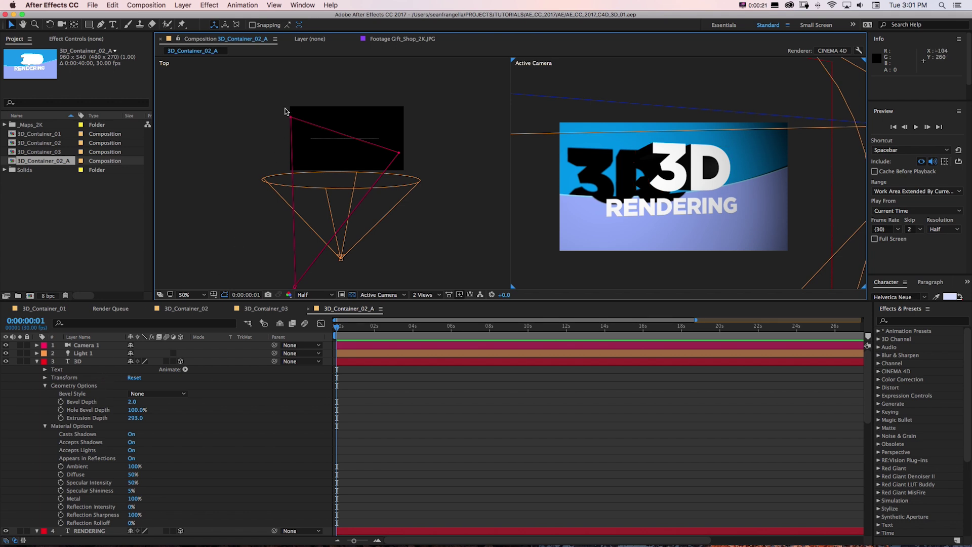
Create a new Point light, Light 2, with Casts Shadows turned off.
{"action": "left_click", "coordinate": [182, 5]}
{"action": "mouse_move", "coordinate": [188, 16]}
{"action": "left_click", "coordinate": [333, 38]}
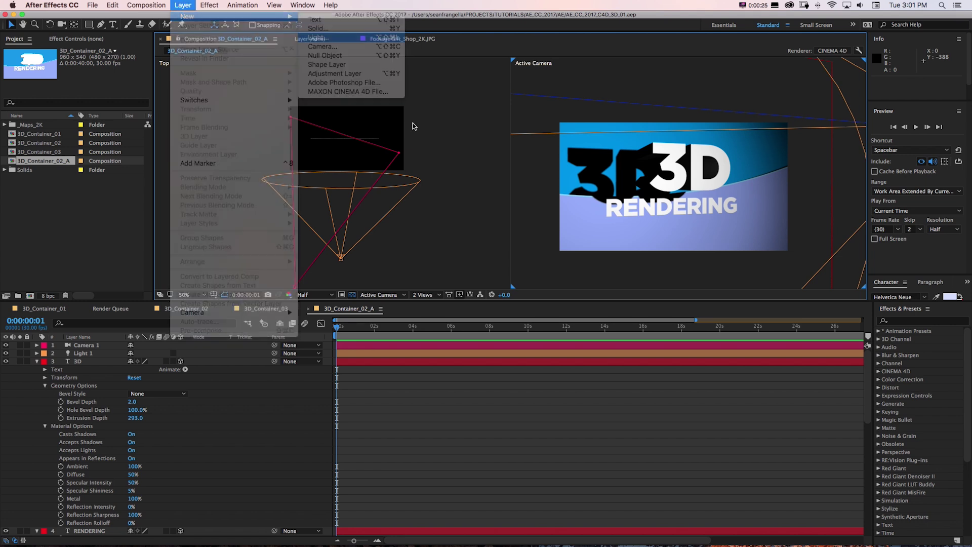
{"action": "left_click", "coordinate": [336, 192]}
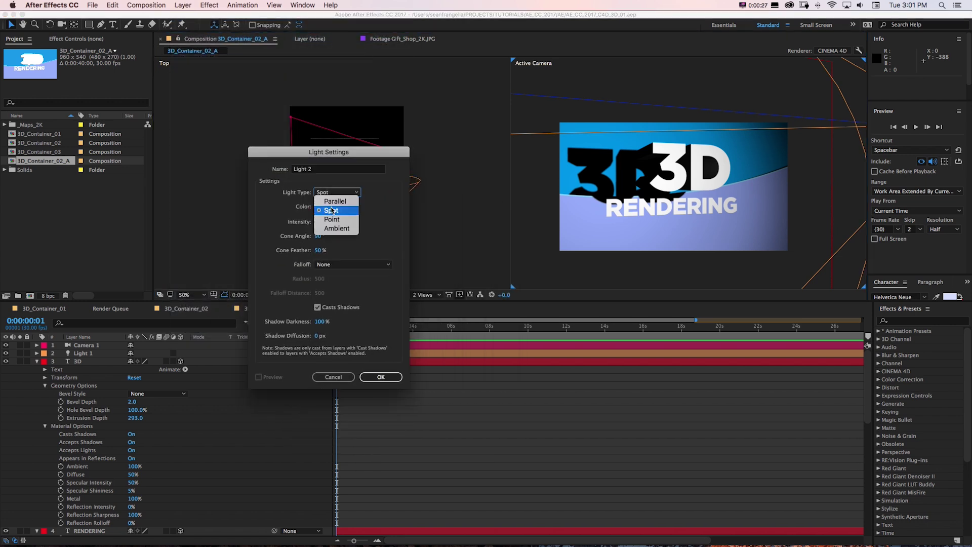
{"action": "left_click", "coordinate": [332, 219]}
{"action": "left_click", "coordinate": [325, 308]}
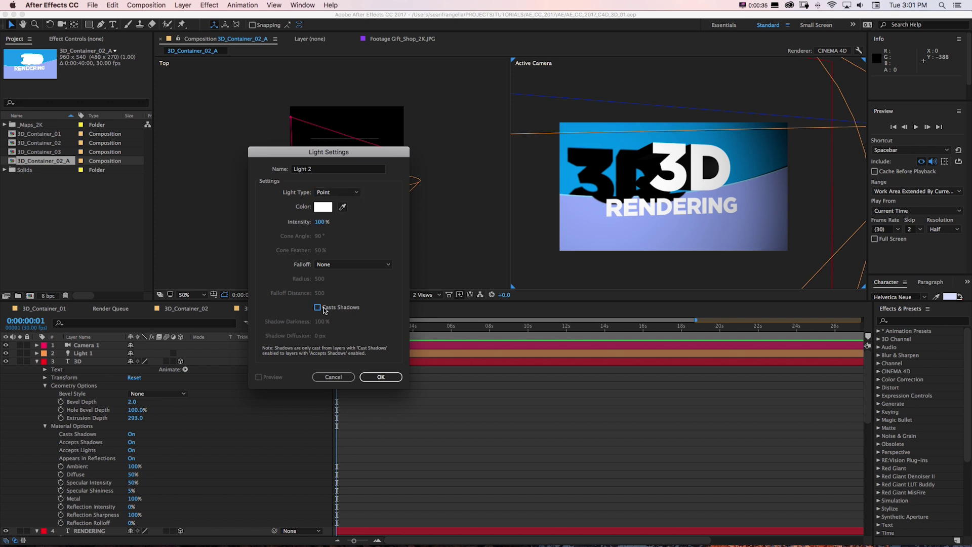
{"action": "left_click", "coordinate": [399, 377]}
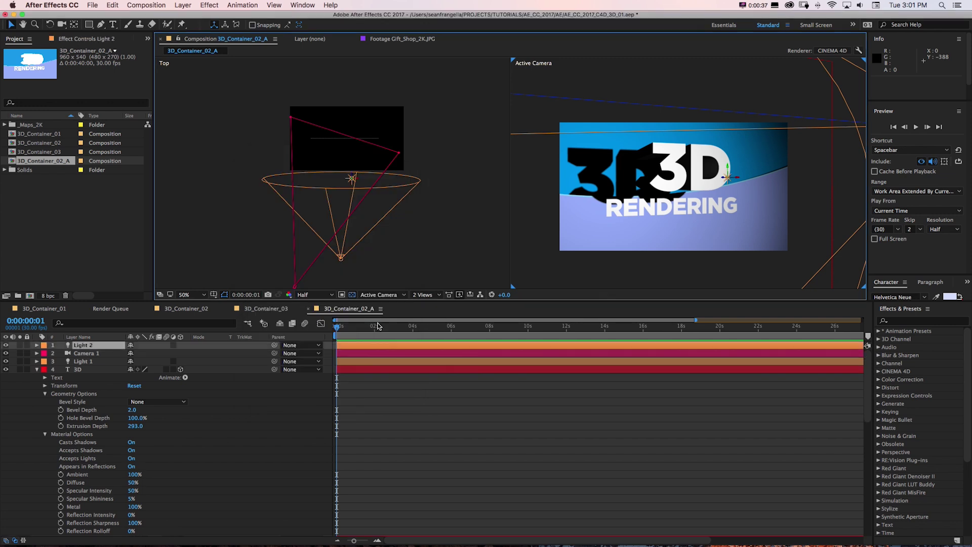
Place Light 2 in front and to the left of the text at about -608, 230, -629 and set its intensity to 50%.
{"action": "left_click_drag", "start_coordinate": [357, 181], "coordinate": [284, 181]}
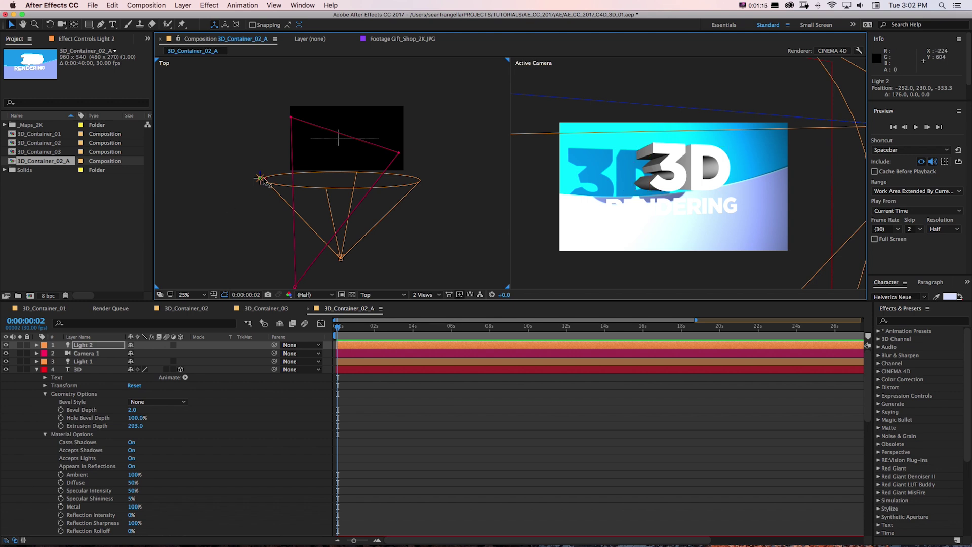
{"action": "key", "text": "t"}
{"action": "left_click", "coordinate": [117, 361]}
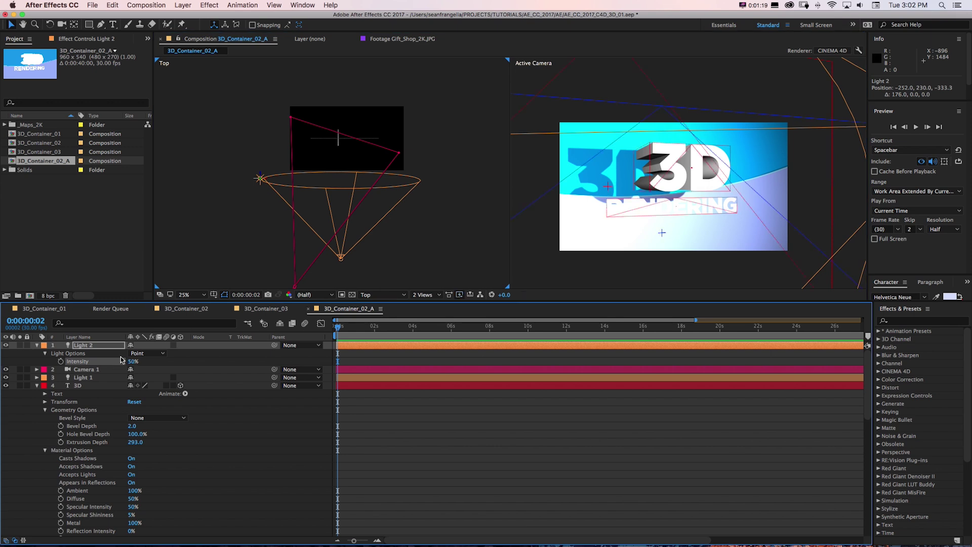
{"action": "left_click_drag", "start_coordinate": [259, 178], "coordinate": [218, 215]}
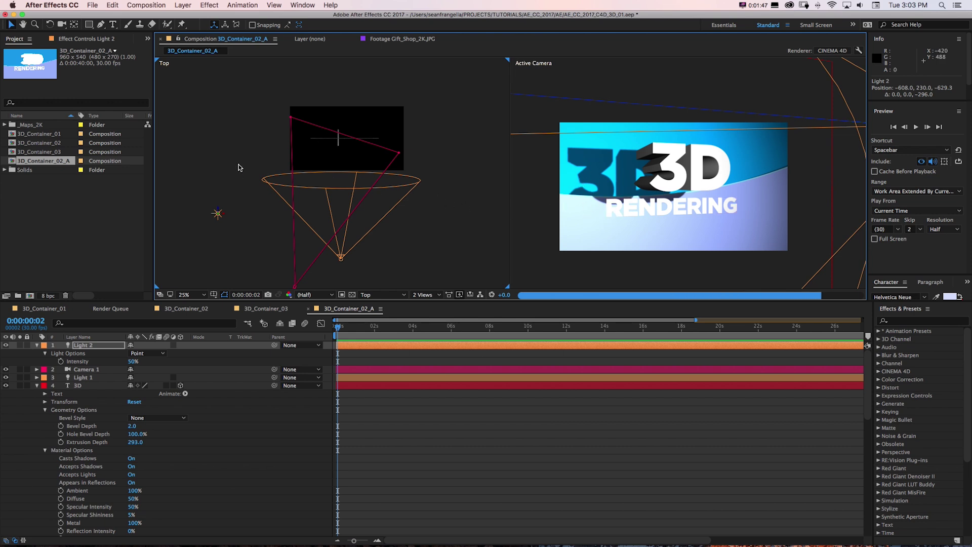
Change Light 2's colour to a pale warm yellow-orange with a hue of 43°.
{"action": "key", "text": "super+shift+l"}
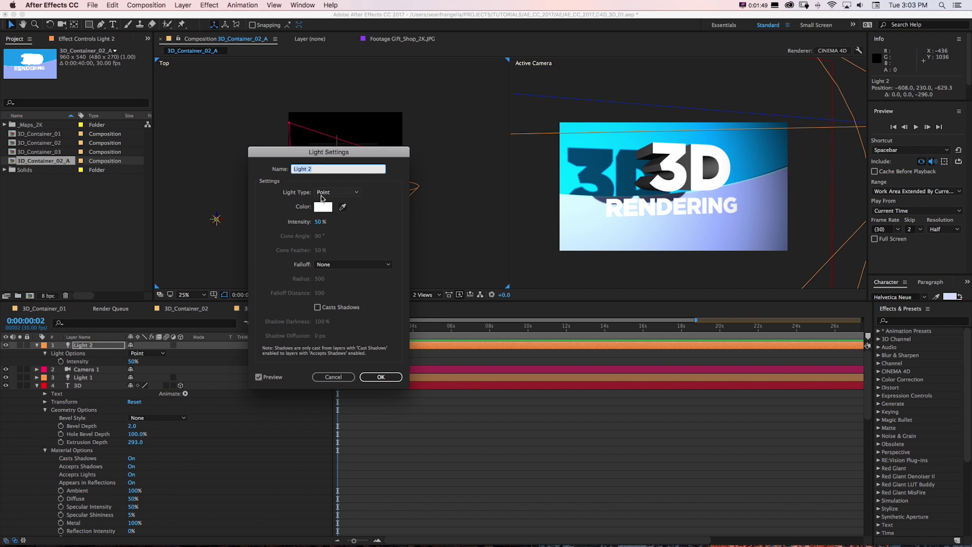
{"action": "left_click", "coordinate": [322, 208]}
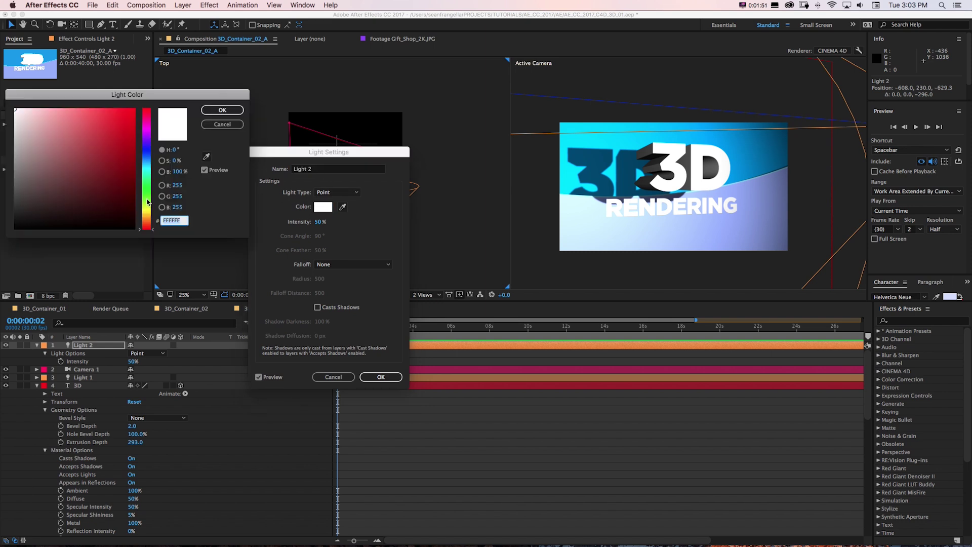
{"action": "left_click", "coordinate": [150, 215]}
{"action": "left_click", "coordinate": [24, 109]}
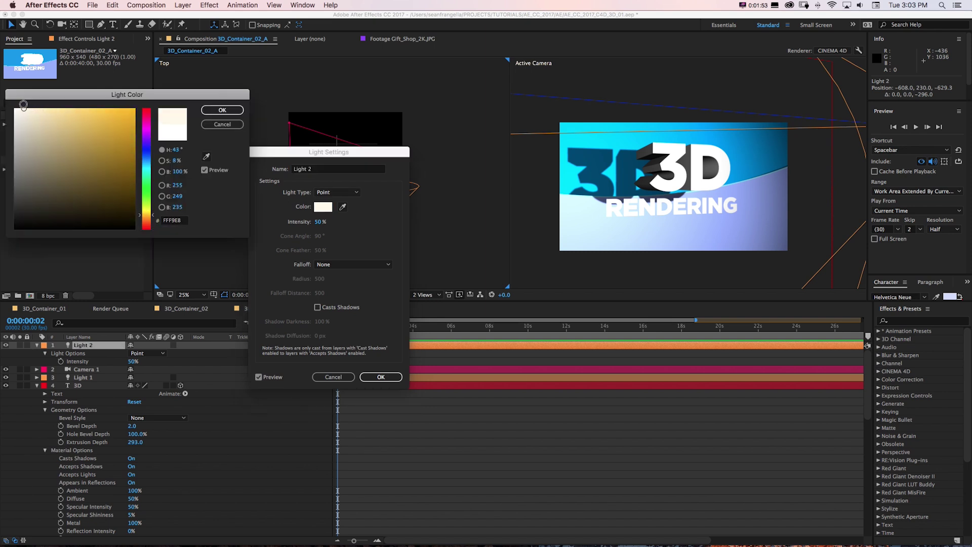
{"action": "left_click_drag", "start_coordinate": [26, 109], "coordinate": [30, 109]}
{"action": "left_click", "coordinate": [213, 111]}
{"action": "left_click", "coordinate": [381, 376]}
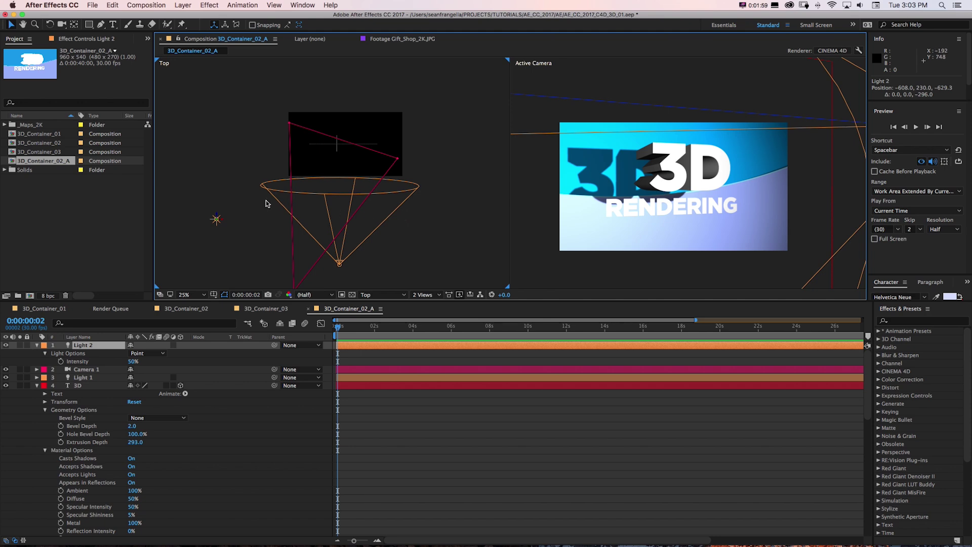
Duplicate Light 2 and position the copy behind and above the text at about 608, 8, 243.
{"action": "left_click_drag", "start_coordinate": [287, 186], "coordinate": [285, 195]}
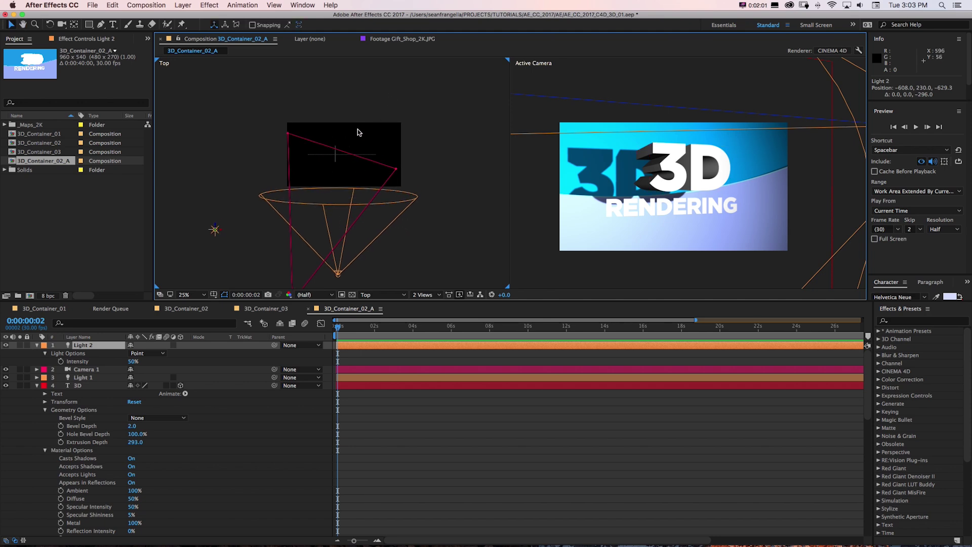
{"action": "key", "text": "super+a"}
{"action": "left_click_drag", "start_coordinate": [357, 133], "coordinate": [358, 144]}
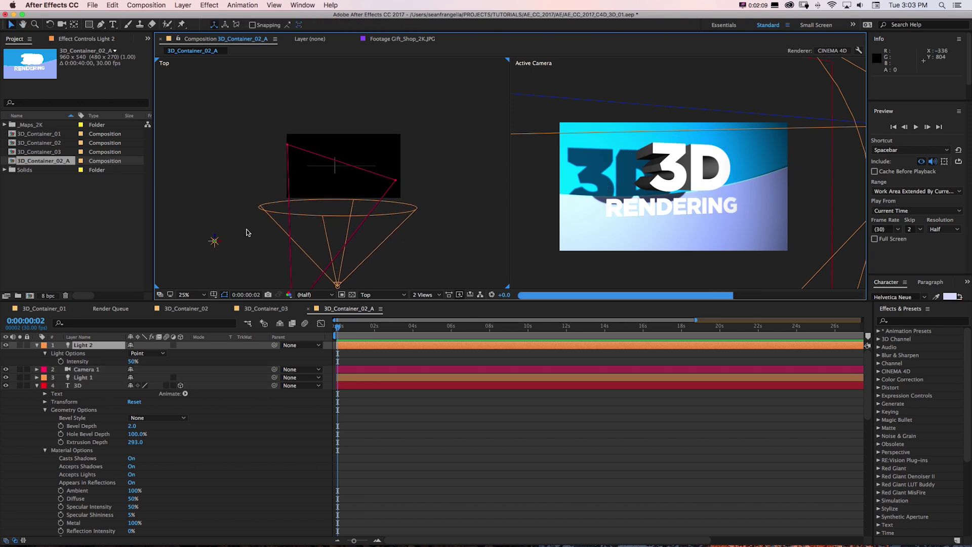
{"action": "left_click", "coordinate": [216, 242]}
{"action": "key", "text": "super+d"}
{"action": "left_click_drag", "start_coordinate": [215, 242], "coordinate": [364, 142]}
{"action": "left_click_drag", "start_coordinate": [690, 169], "coordinate": [689, 120]}
Set Light 3's intensity to 25% and move it leftward in the Top view behind the text.
{"action": "key", "text": "t"}
{"action": "left_click", "coordinate": [133, 361]}
{"action": "type", "text": "25"}
{"action": "key", "text": "Return"}
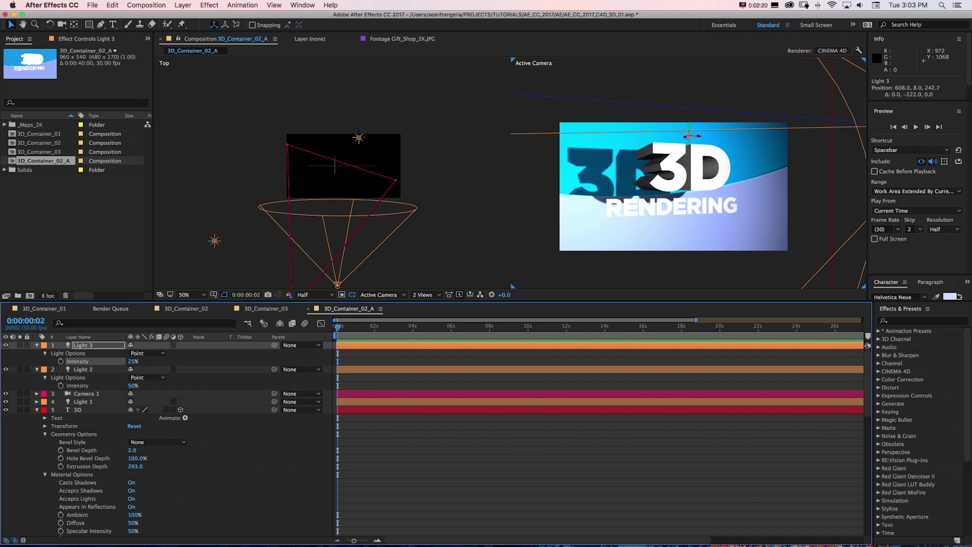
{"action": "left_click_drag", "start_coordinate": [363, 138], "coordinate": [308, 137]}
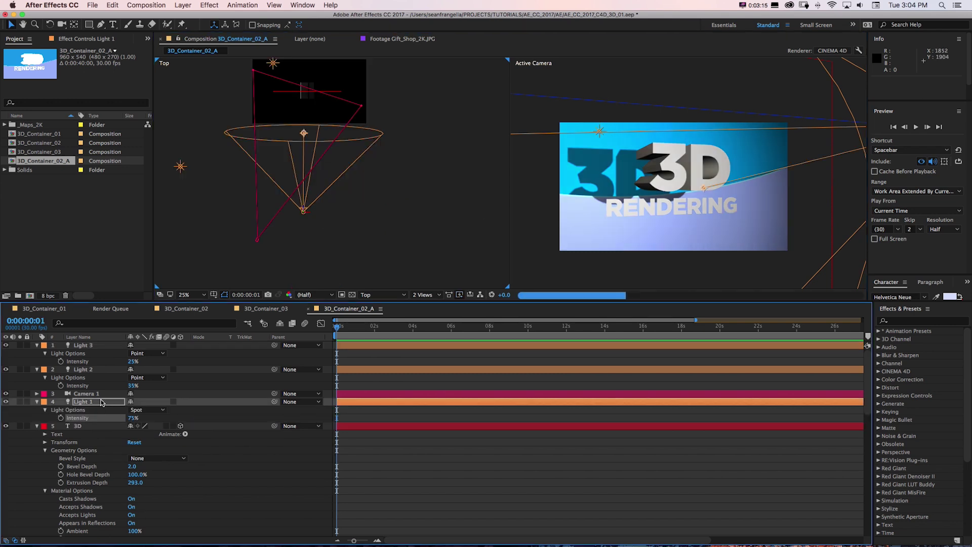
Rename Light 1 as Key Light and set its intensity to 85%.
{"action": "left_click", "coordinate": [102, 403]}
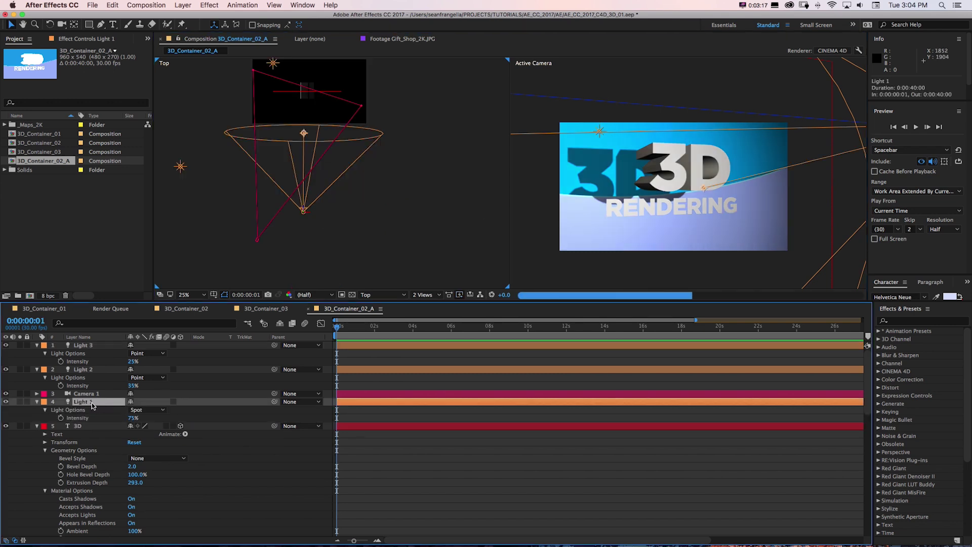
{"action": "key", "text": "Return"}
{"action": "type", "text": "Key Light"}
{"action": "key", "text": "Return"}
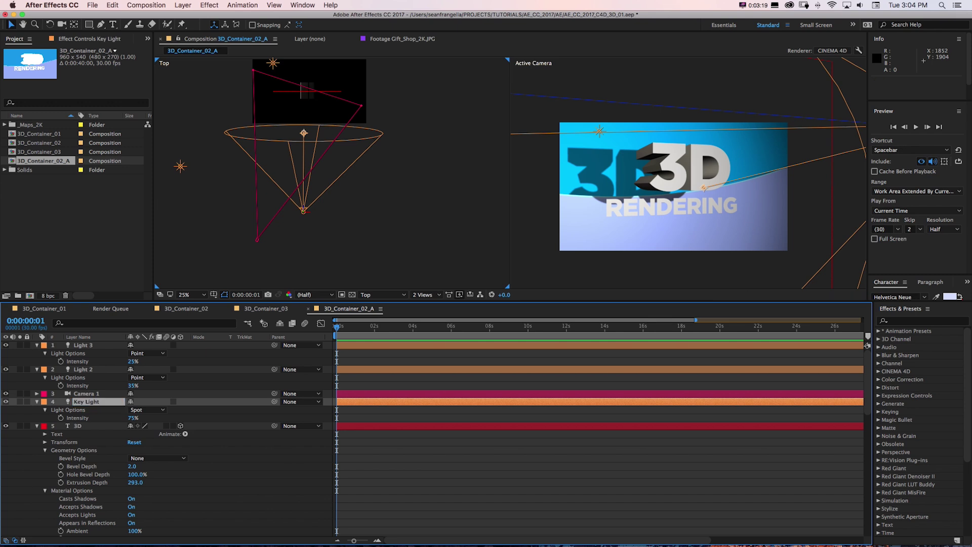
{"action": "left_click", "coordinate": [133, 418]}
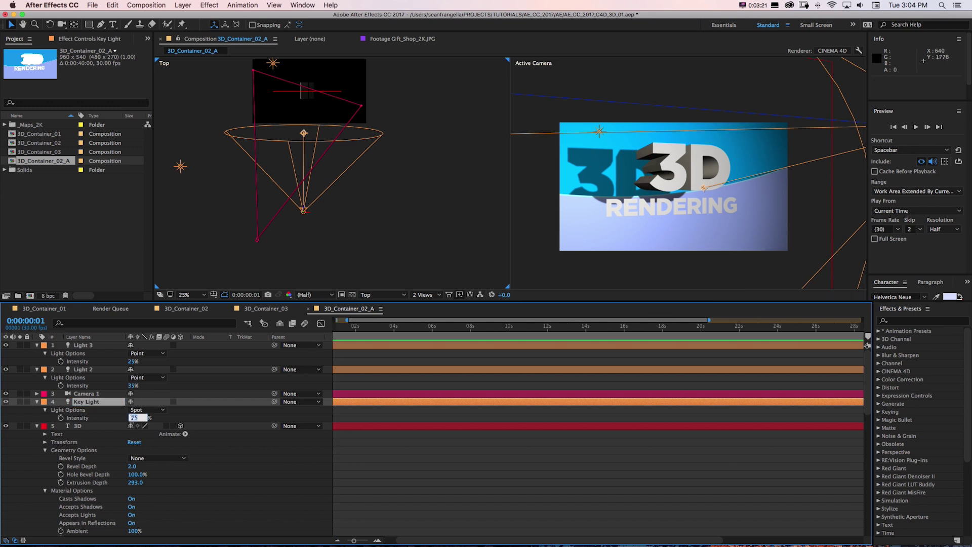
{"action": "type", "text": "85"}
{"action": "key", "text": "Return"}
Rename Light 2 as Fill Light and Light 3 as Rim Light.
{"action": "left_click", "coordinate": [88, 371]}
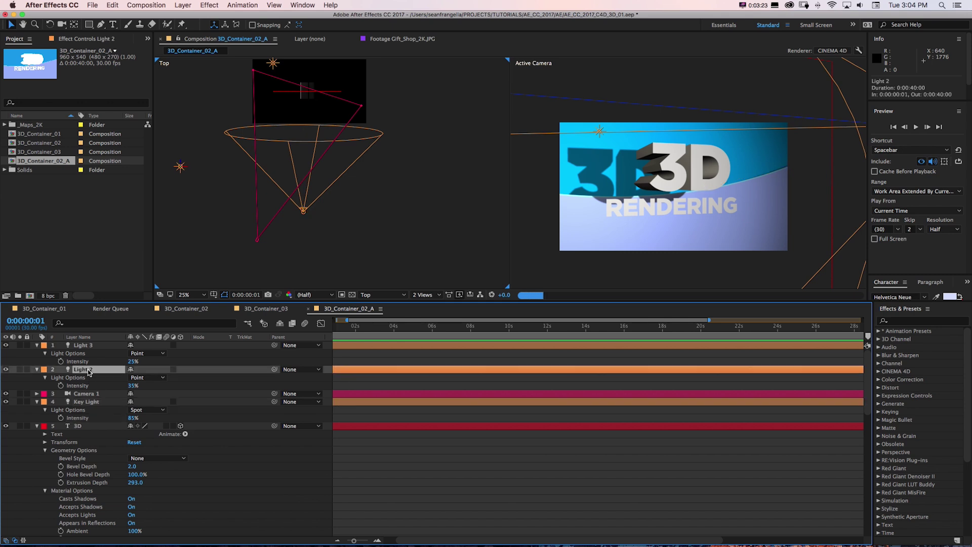
{"action": "type", "text": "Fill Light"}
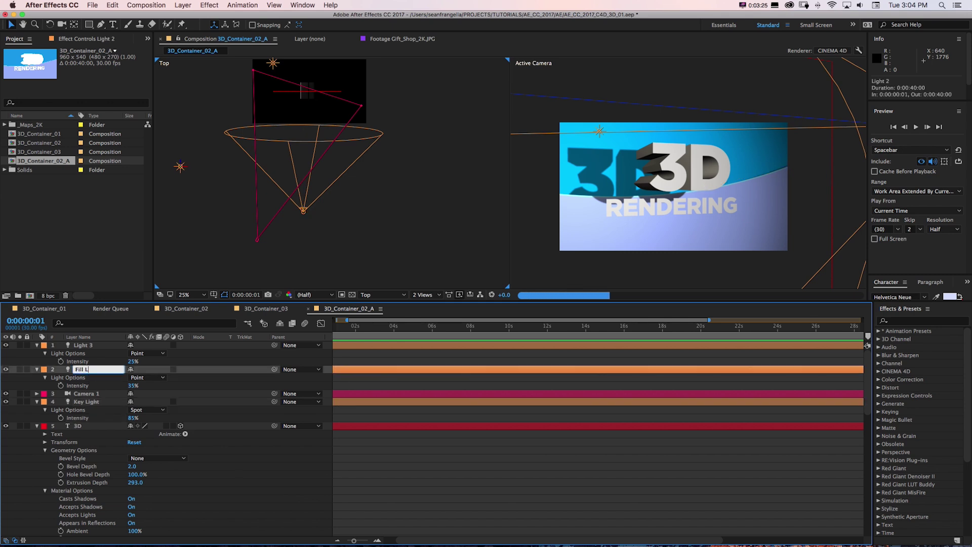
{"action": "key", "text": "Return"}
{"action": "left_click", "coordinate": [93, 347]}
{"action": "key", "text": "Return"}
{"action": "type", "text": "Rim "}
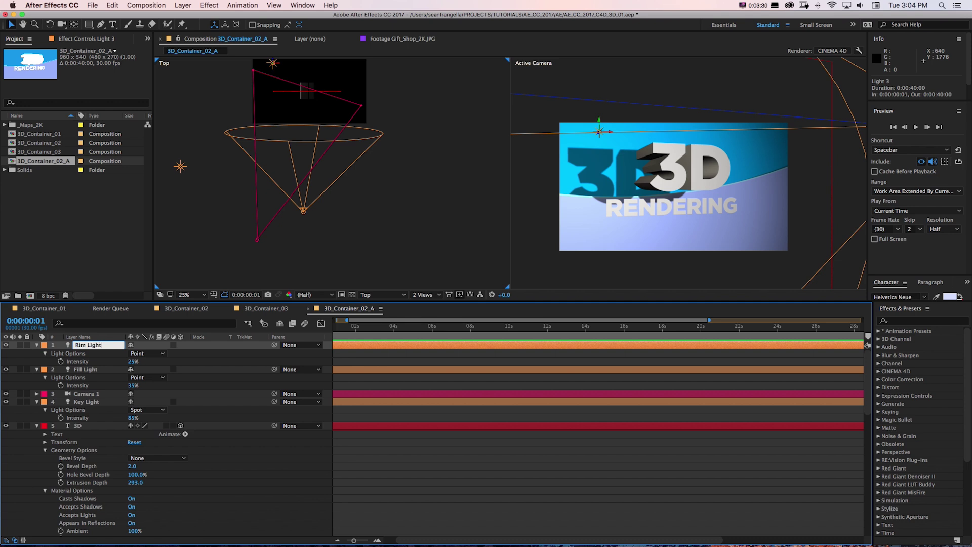
{"action": "type", "text": "Light"}
{"action": "key", "text": "Return"}
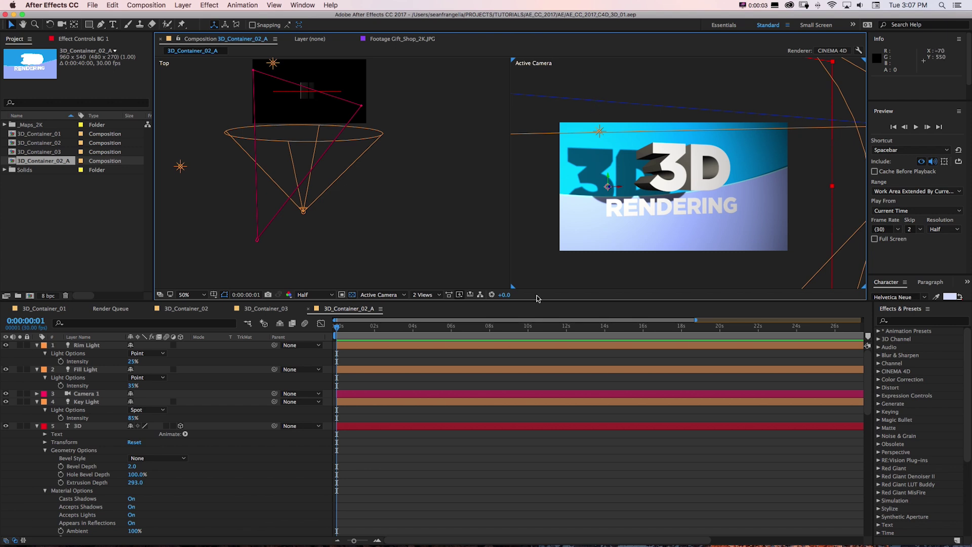
Switch to a single camera view and give the 3D text an Angular bevel with a depth of 5.0.
{"action": "left_click", "coordinate": [425, 294]}
{"action": "left_click", "coordinate": [428, 304]}
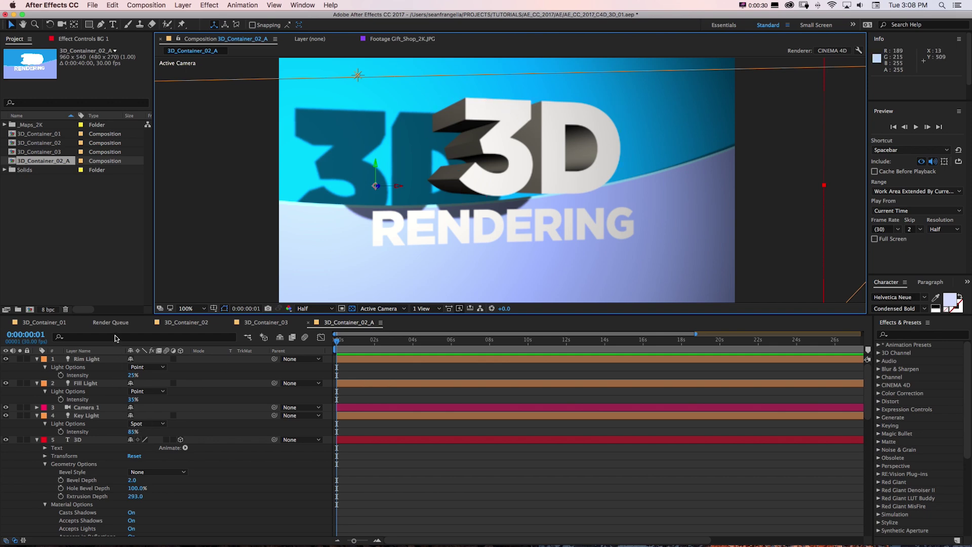
{"action": "scroll", "coordinate": [177, 453], "scroll_direction": "down", "scroll_amount": 4}
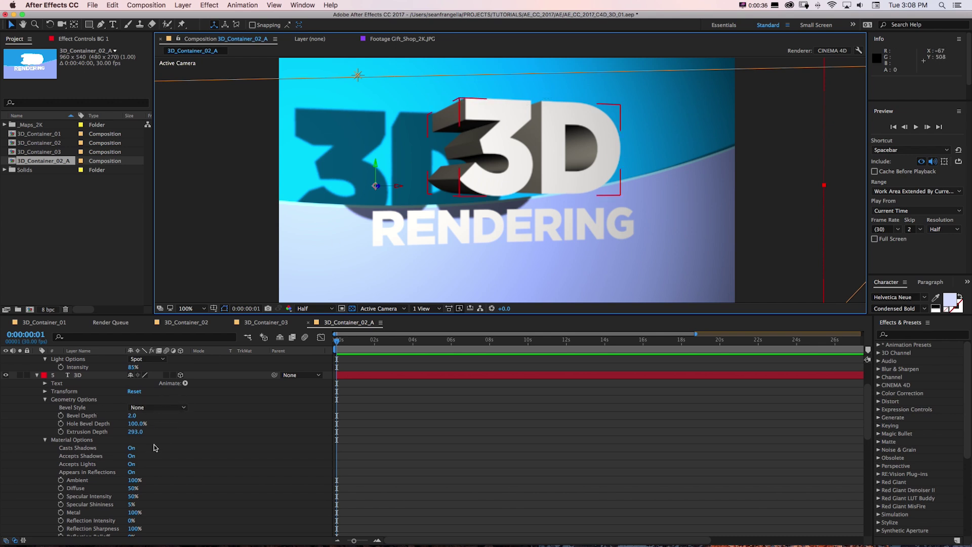
{"action": "left_click", "coordinate": [158, 408]}
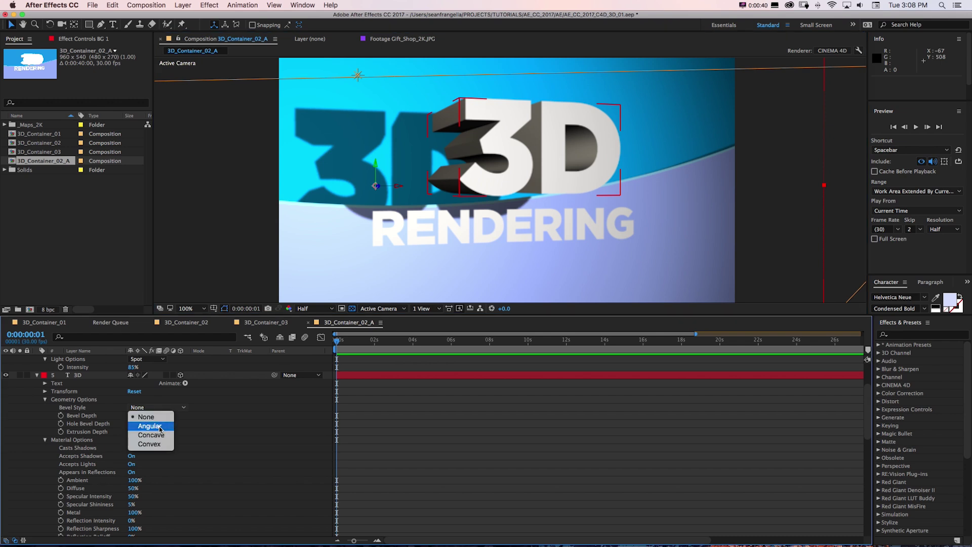
{"action": "left_click", "coordinate": [150, 426]}
{"action": "left_click_drag", "start_coordinate": [133, 415], "coordinate": [173, 411]}
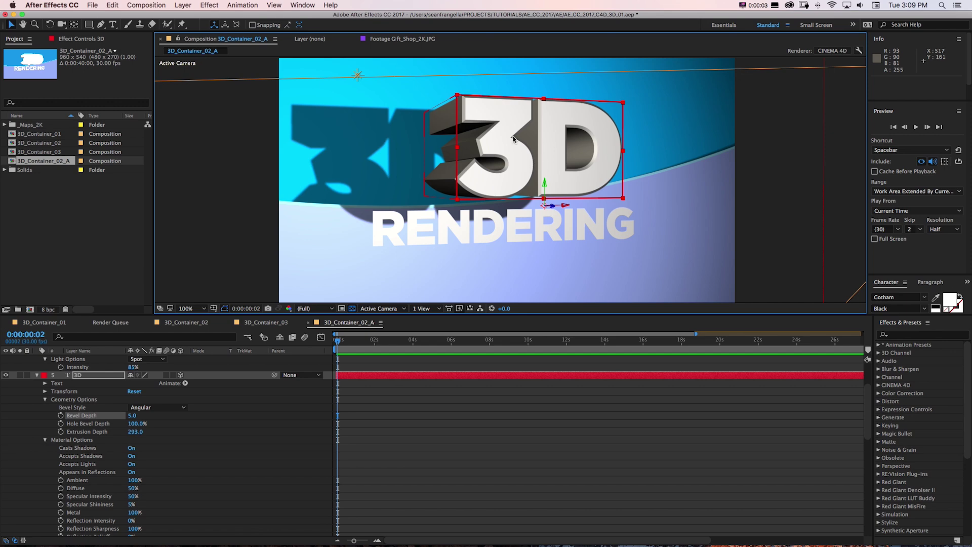
Try the Concave bevel style on the 3D text and settle on Convex.
{"action": "left_click", "coordinate": [152, 409]}
{"action": "left_click", "coordinate": [154, 431]}
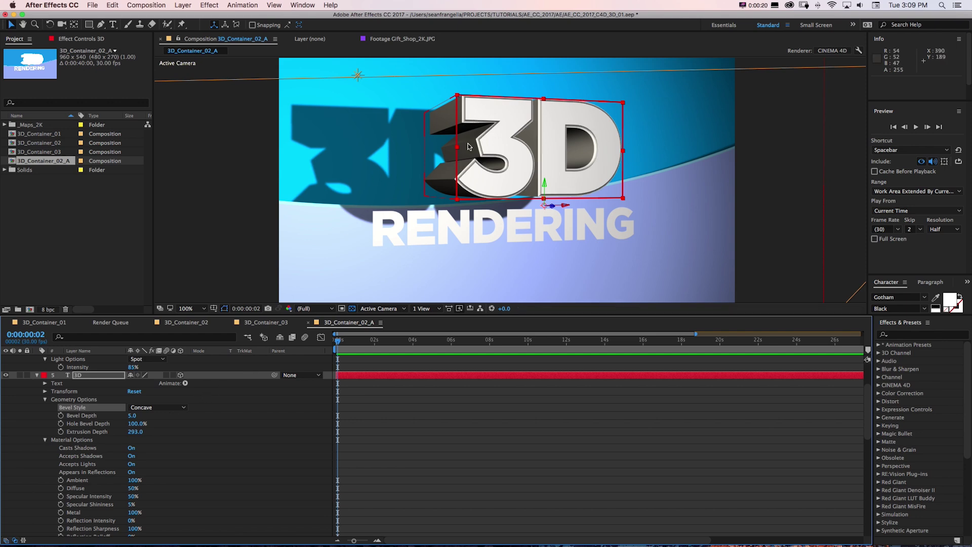
{"action": "left_click", "coordinate": [161, 408]}
{"action": "left_click", "coordinate": [174, 442]}
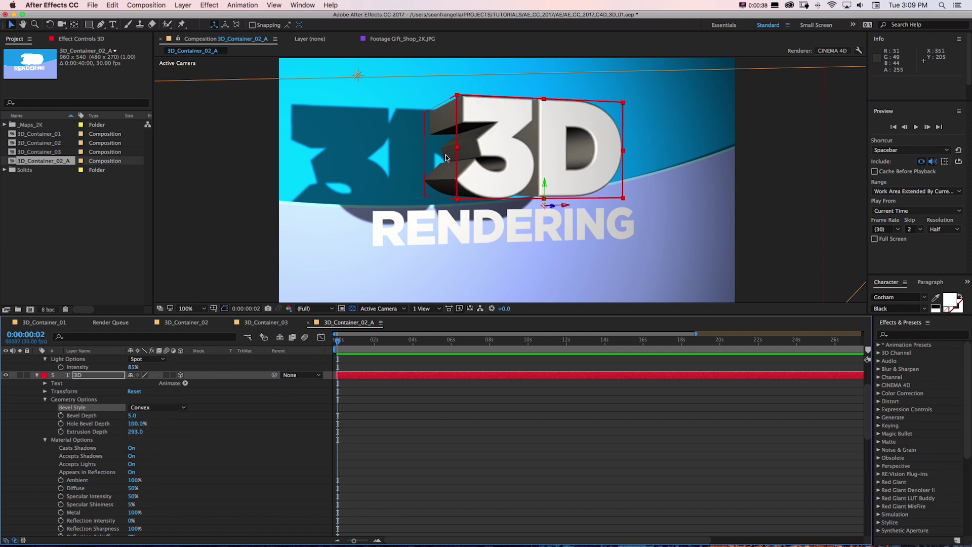
Limit the preview to a region of interest around the 3D text and set the preview resolution to Half.
{"action": "left_click", "coordinate": [341, 309]}
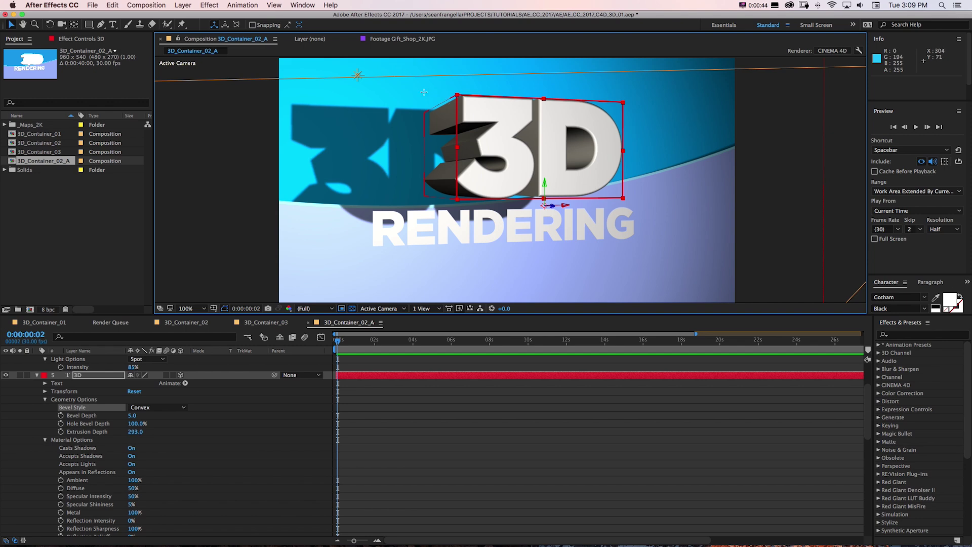
{"action": "left_click_drag", "start_coordinate": [424, 92], "coordinate": [610, 207]}
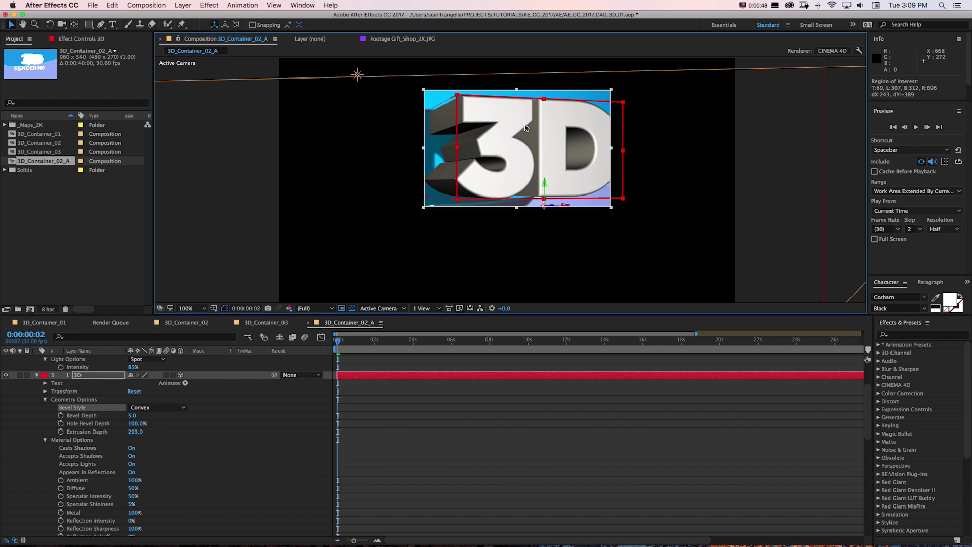
{"action": "left_click", "coordinate": [328, 309]}
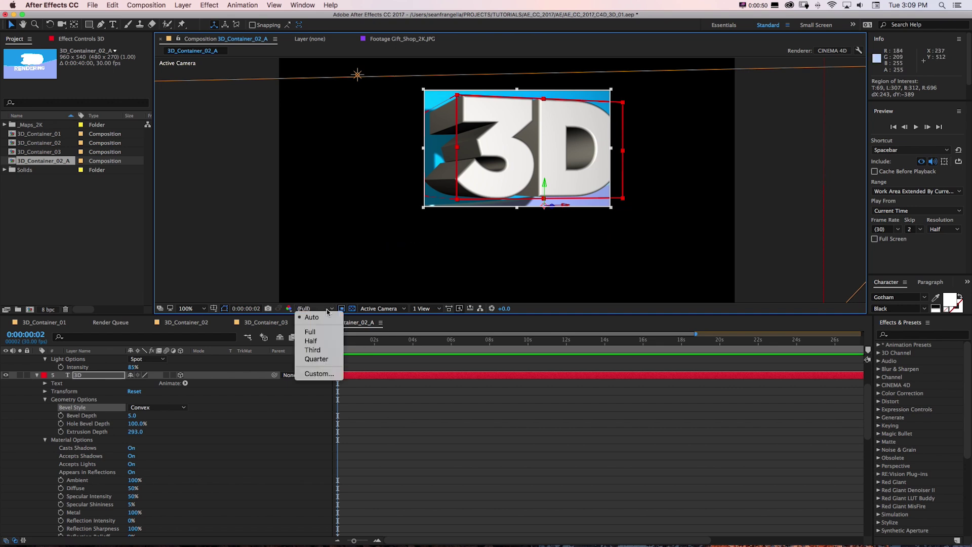
{"action": "left_click", "coordinate": [311, 341]}
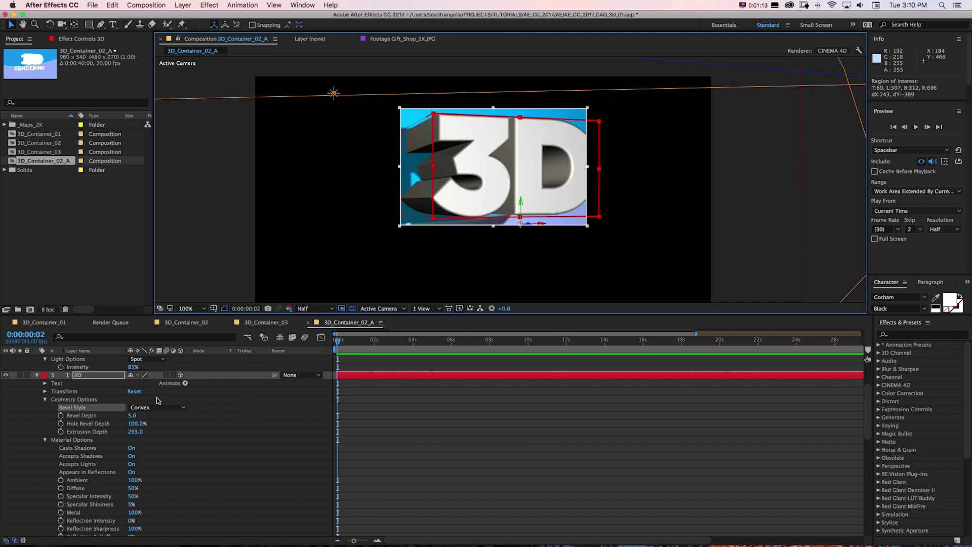
Set the 3D text's specular shininess to 47%, reflection rolloff to 20% and reflection intensity to 100%.
{"action": "left_click_drag", "start_coordinate": [870, 391], "coordinate": [870, 417]}
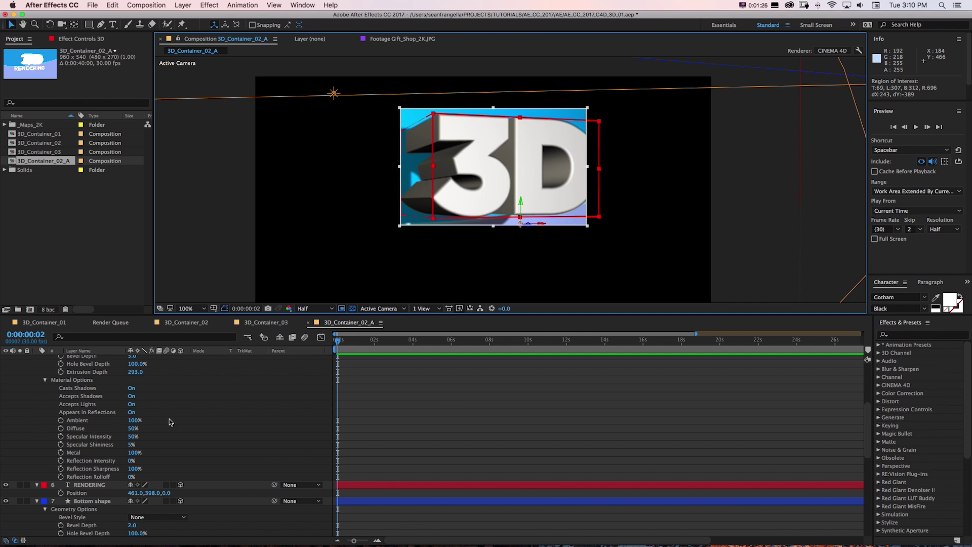
{"action": "mouse_move", "coordinate": [130, 462]}
{"action": "left_mouse_down"}
{"action": "mouse_move", "coordinate": [150, 463]}
{"action": "mouse_move", "coordinate": [134, 477]}
{"action": "mouse_move", "coordinate": [134, 437]}
{"action": "mouse_move", "coordinate": [136, 447]}
{"action": "left_mouse_up"}
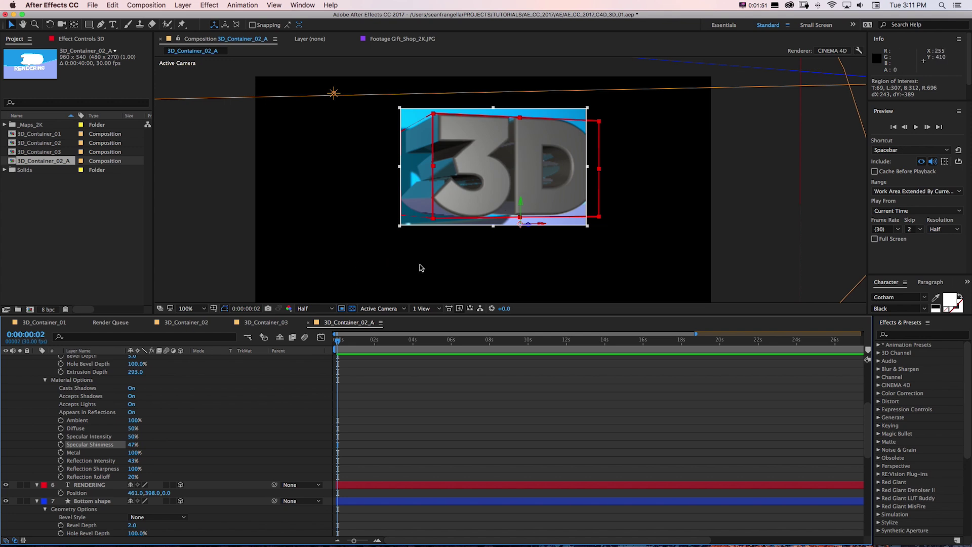
{"action": "left_click_drag", "start_coordinate": [133, 462], "coordinate": [147, 462]}
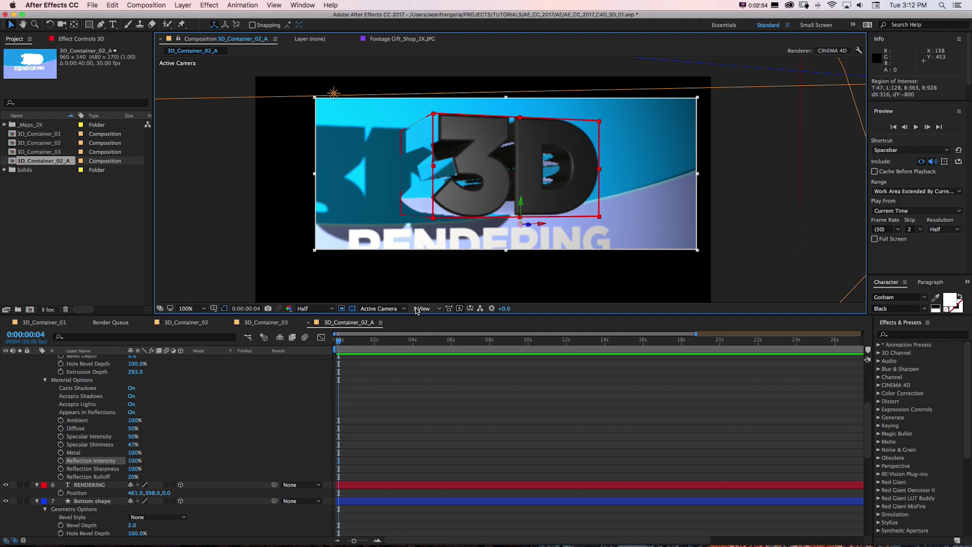
Check the scene in a two-view layout with the Top view and return to the single camera view.
{"action": "left_click_drag", "start_coordinate": [425, 308], "coordinate": [429, 318]}
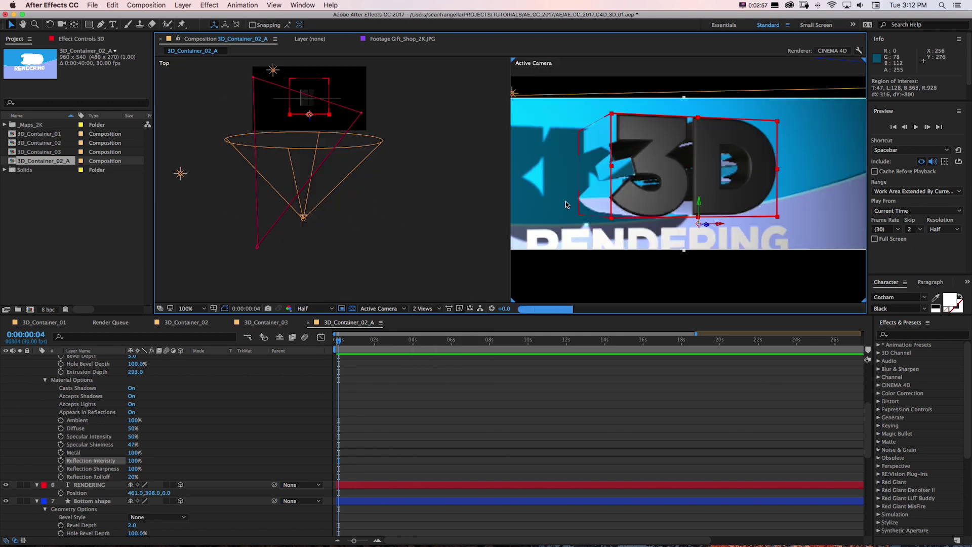
{"action": "left_click", "coordinate": [425, 308]}
{"action": "left_click", "coordinate": [422, 318]}
{"action": "left_click", "coordinate": [420, 298]}
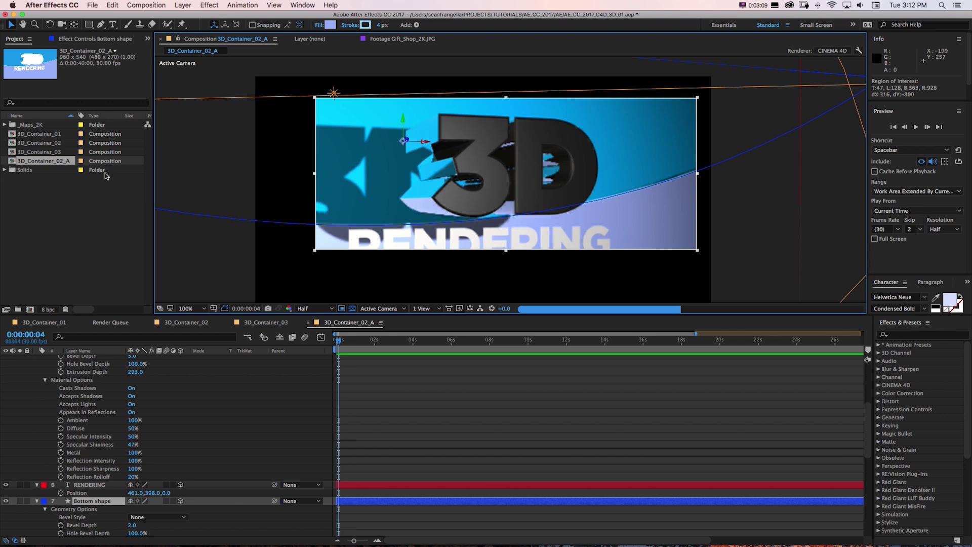
Preview the Blue_Neon_Staircase_2K.JPG panorama from the _Maps_2K folder and return to the 3D_Container_02_A composition.
{"action": "left_click", "coordinate": [5, 125]}
{"action": "left_click", "coordinate": [42, 144]}
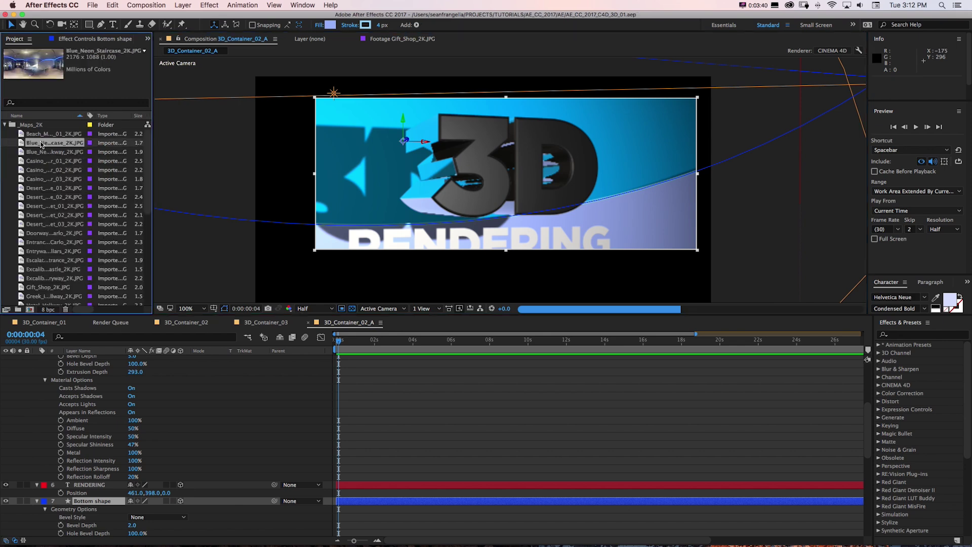
{"action": "double_click", "coordinate": [56, 61]}
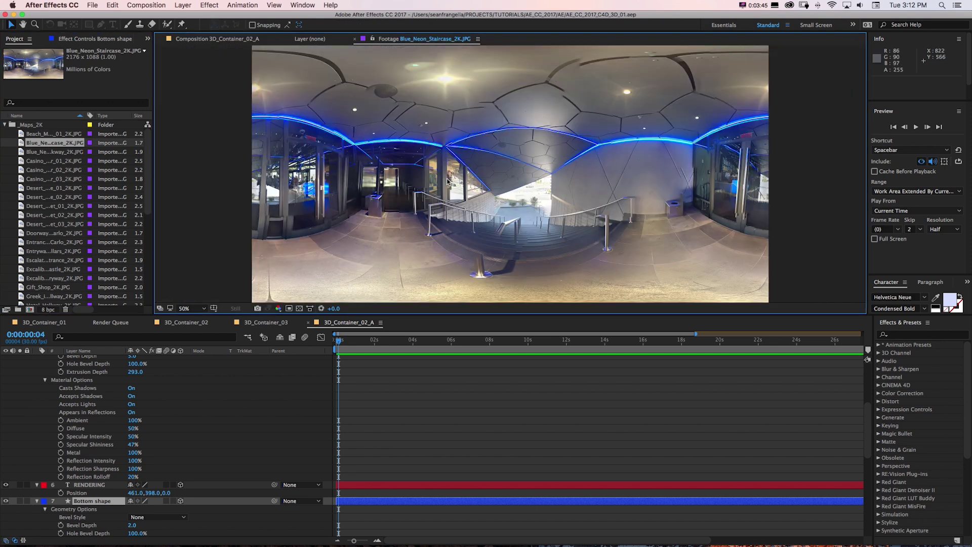
{"action": "left_click", "coordinate": [218, 39]}
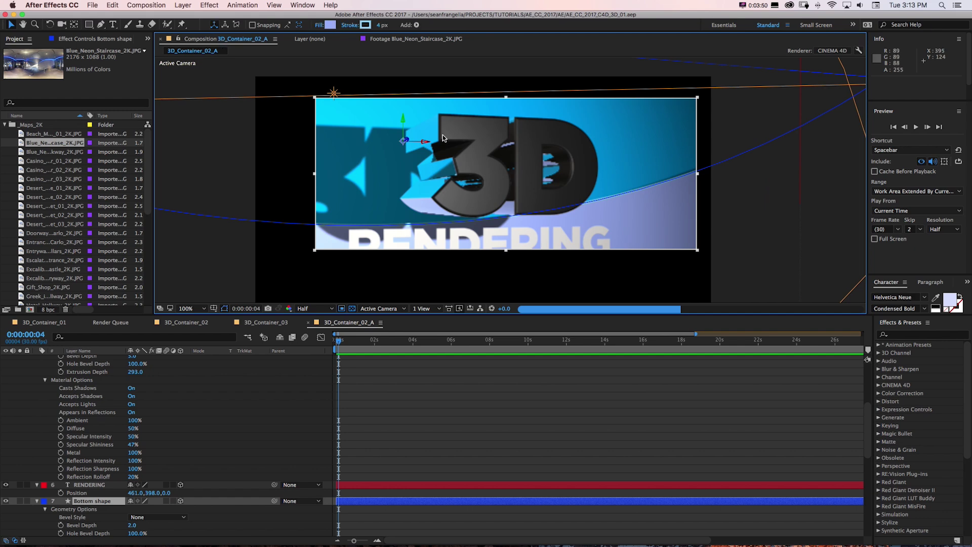
Add Blue_Neon_Staircase_2K.JPG as the topmost layer of the composition and scale it to 49%.
{"action": "left_click", "coordinate": [18, 143]}
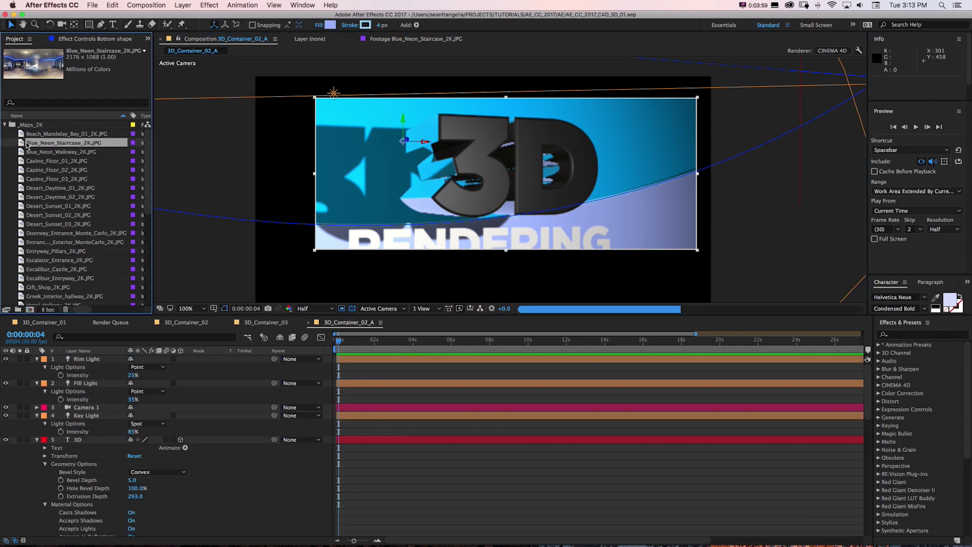
{"action": "left_click_drag", "start_coordinate": [24, 143], "coordinate": [83, 360]}
{"action": "key", "text": "s"}
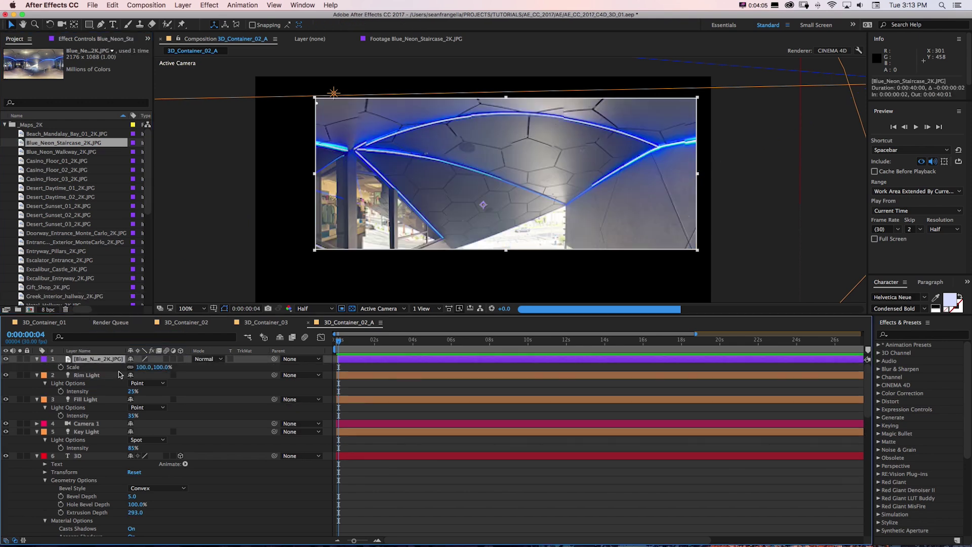
{"action": "mouse_move", "coordinate": [145, 367]}
{"action": "left_mouse_down"}
{"action": "mouse_move", "coordinate": [117, 368]}
{"action": "mouse_move", "coordinate": [146, 368]}
{"action": "left_mouse_up"}
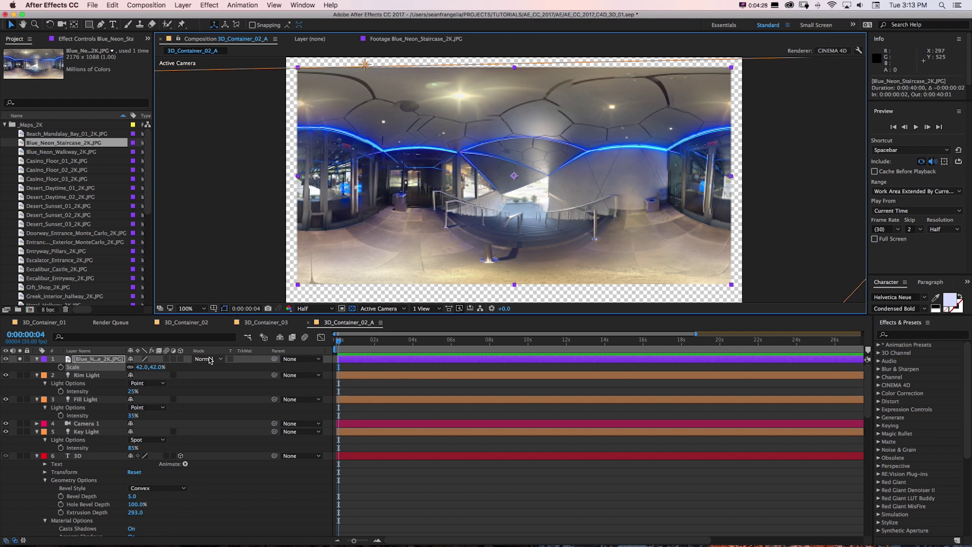
{"action": "left_click_drag", "start_coordinate": [144, 367], "coordinate": [145, 367]}
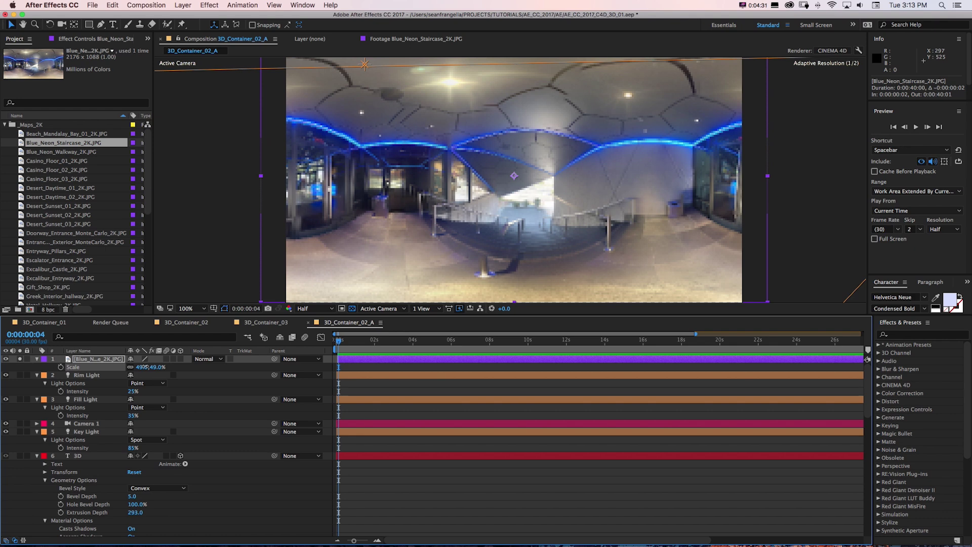
Make the staircase image an environment layer with a Y orientation of 25°, X rotation of 7° and Y rotation of 35°.
{"action": "right_click", "coordinate": [84, 361]}
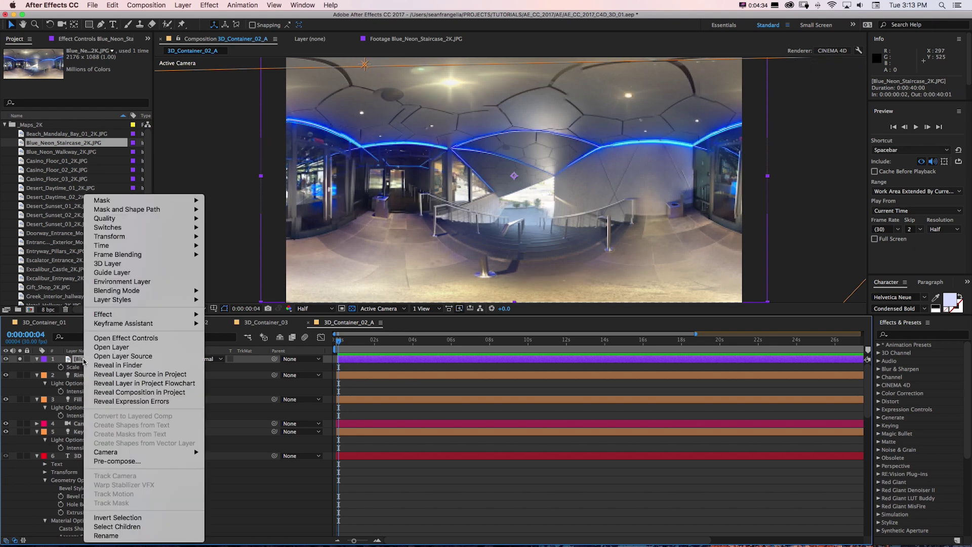
{"action": "left_click", "coordinate": [124, 281]}
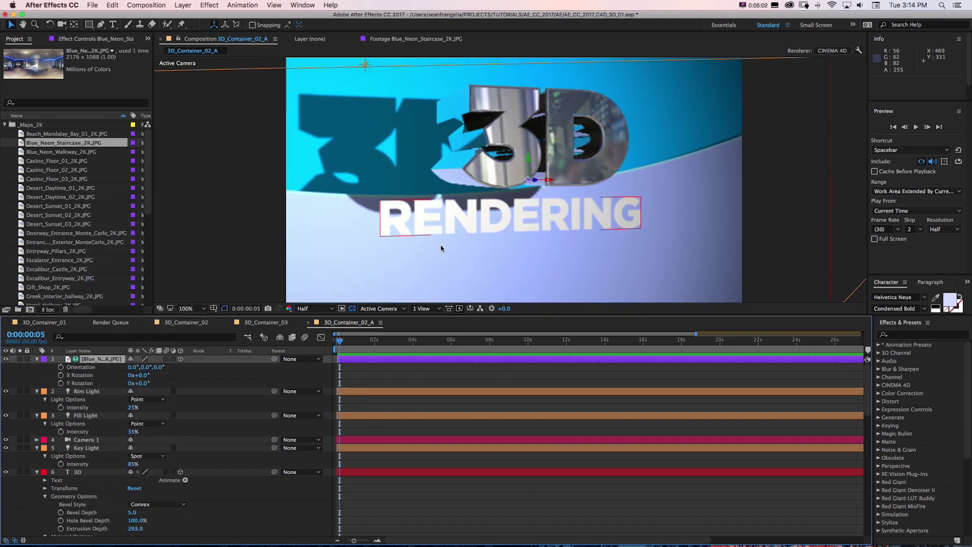
{"action": "left_click_drag", "start_coordinate": [144, 370], "coordinate": [180, 369]}
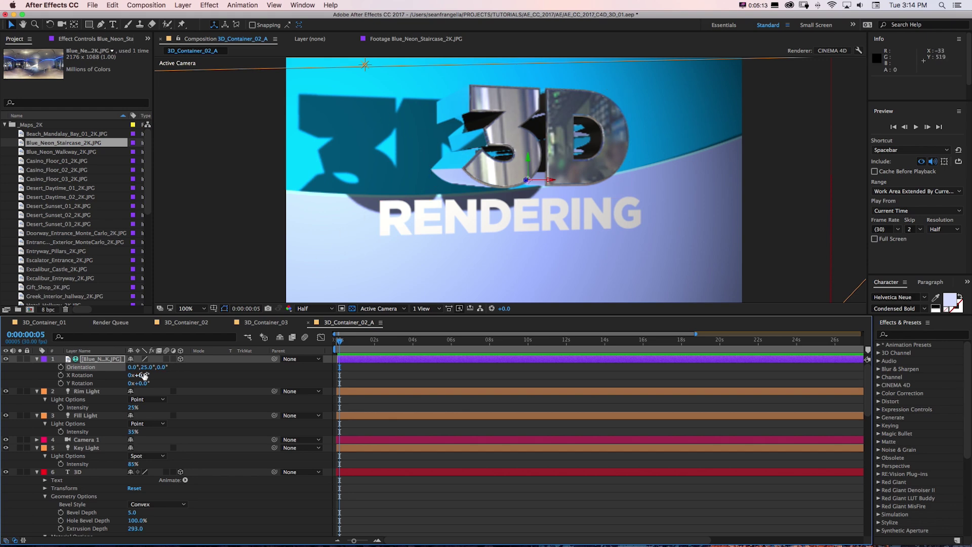
{"action": "left_click_drag", "start_coordinate": [144, 375], "coordinate": [150, 383]}
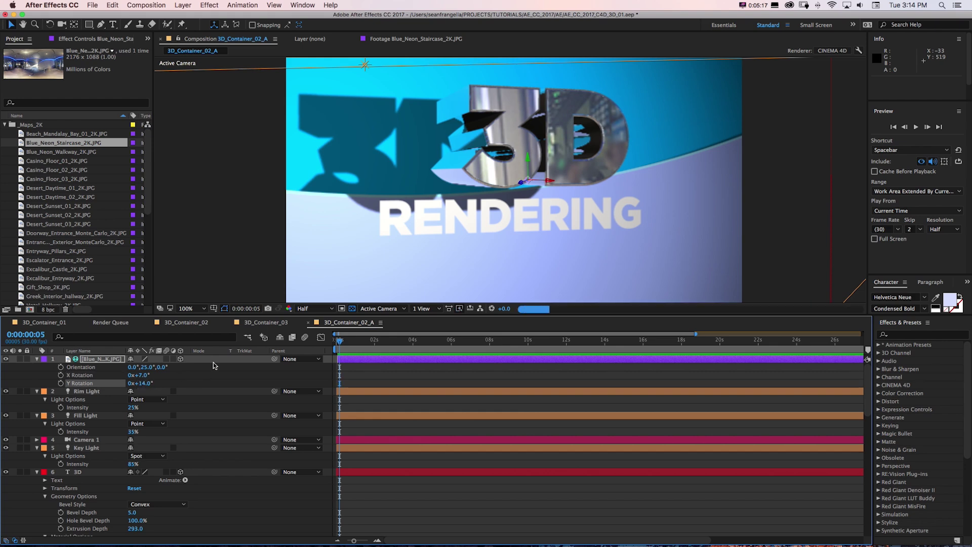
{"action": "left_click_drag", "start_coordinate": [142, 383], "coordinate": [153, 383]}
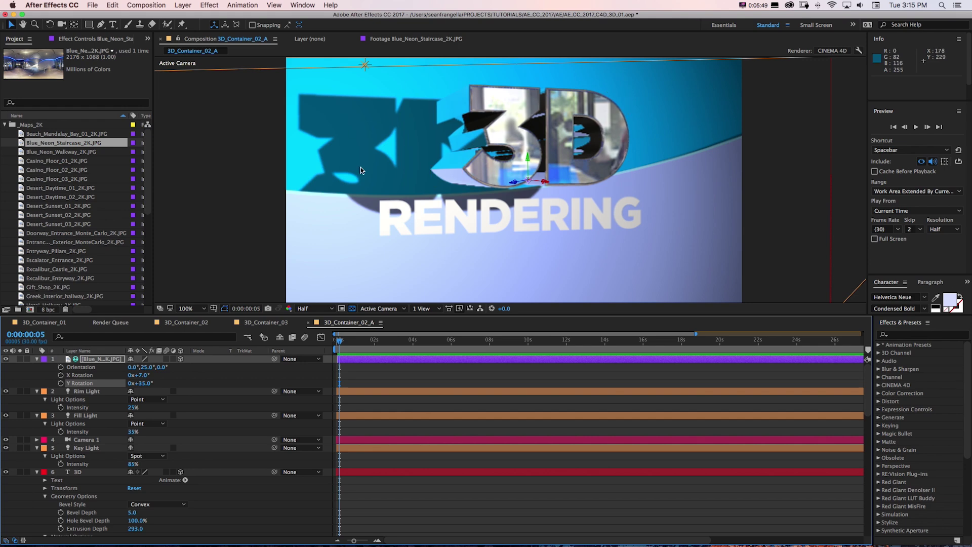
Set the 3D text's reflection sharpness to 77%.
{"action": "scroll", "coordinate": [380, 406], "scroll_direction": "down", "scroll_amount": 5}
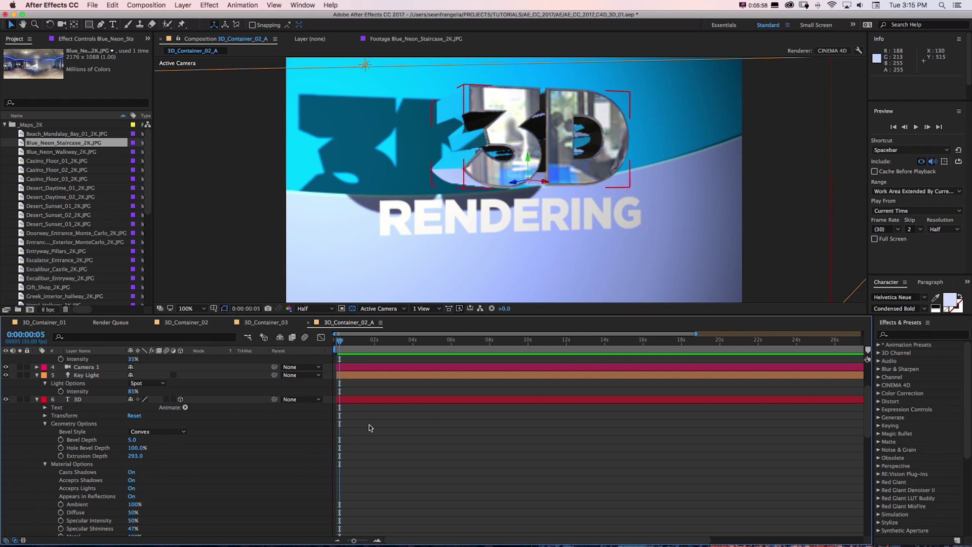
{"action": "scroll", "coordinate": [375, 422], "scroll_direction": "down", "scroll_amount": 5}
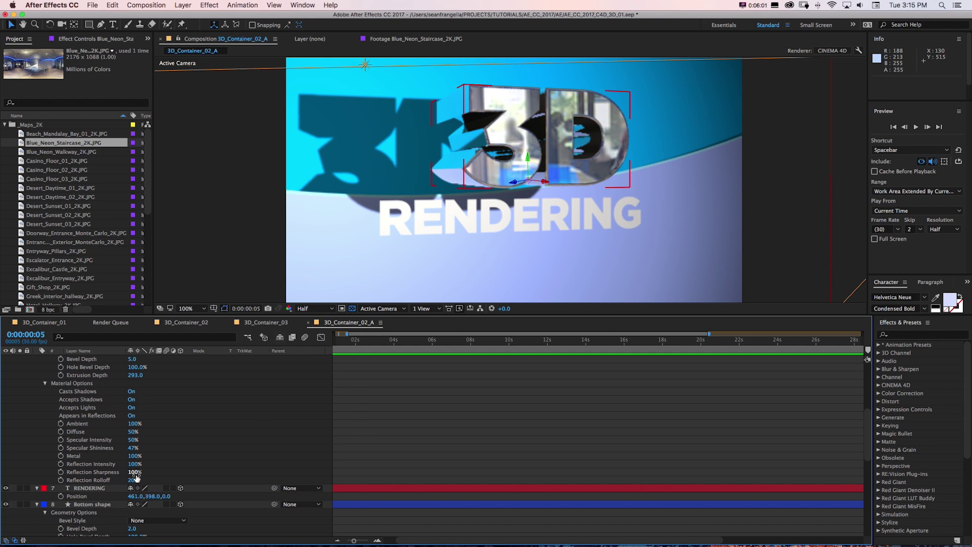
{"action": "left_click_drag", "start_coordinate": [135, 472], "coordinate": [126, 474]}
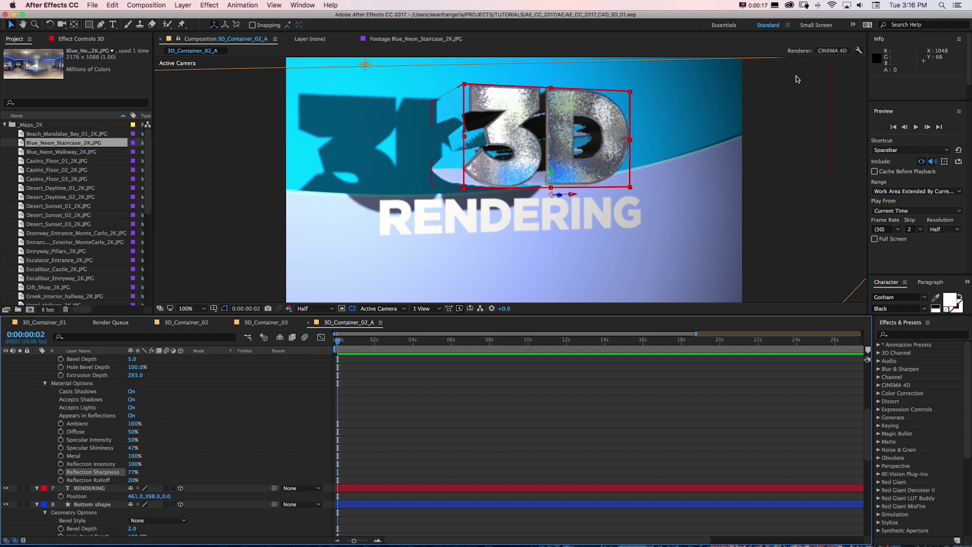
Raise the CINEMA 4D renderer quality to 51 in the composition's renderer options.
{"action": "left_click", "coordinate": [858, 51]}
{"action": "left_click_drag", "start_coordinate": [313, 157], "coordinate": [383, 159]}
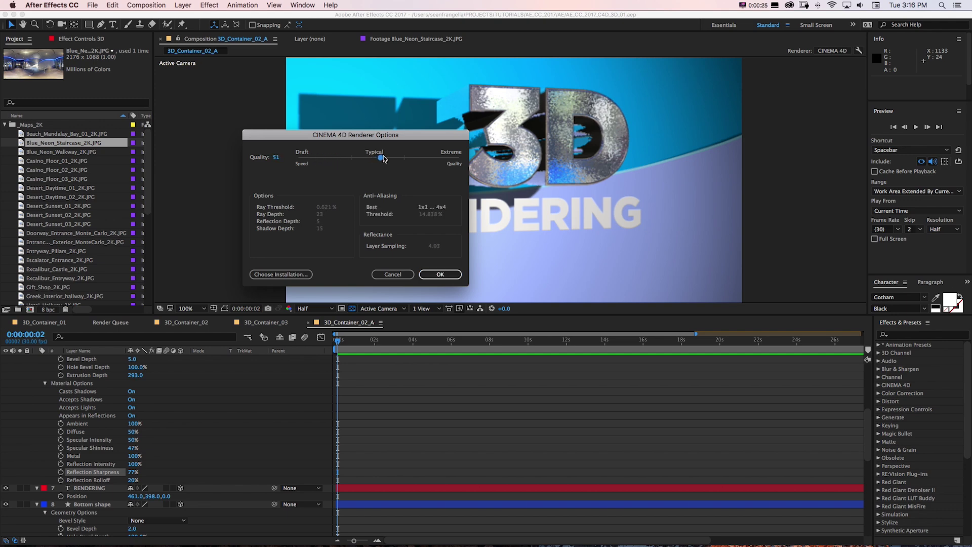
{"action": "left_click", "coordinate": [438, 274]}
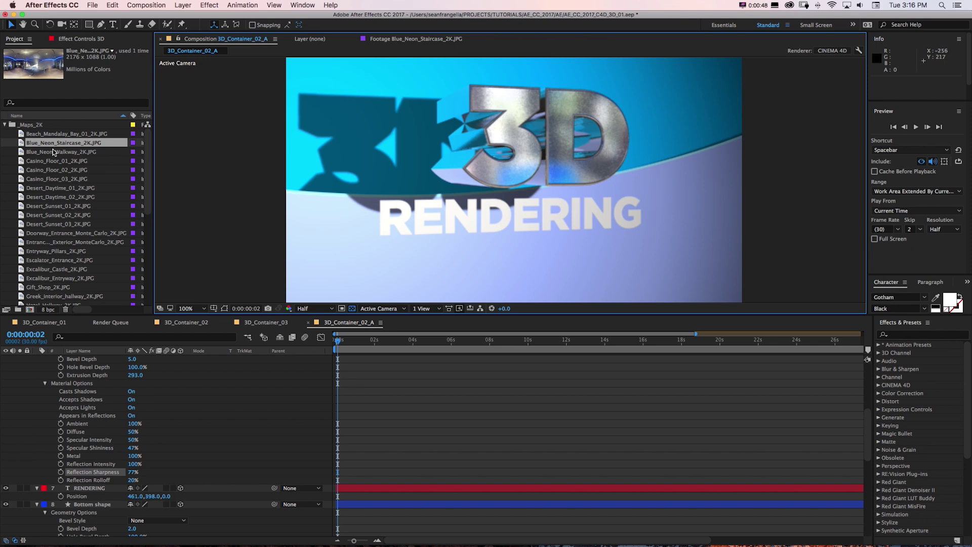
Preview the Desert_Daytime_01_2K.JPG panorama from the _Maps_2K folder and return to the 3D_Container_02_A composition.
{"action": "left_click", "coordinate": [50, 188]}
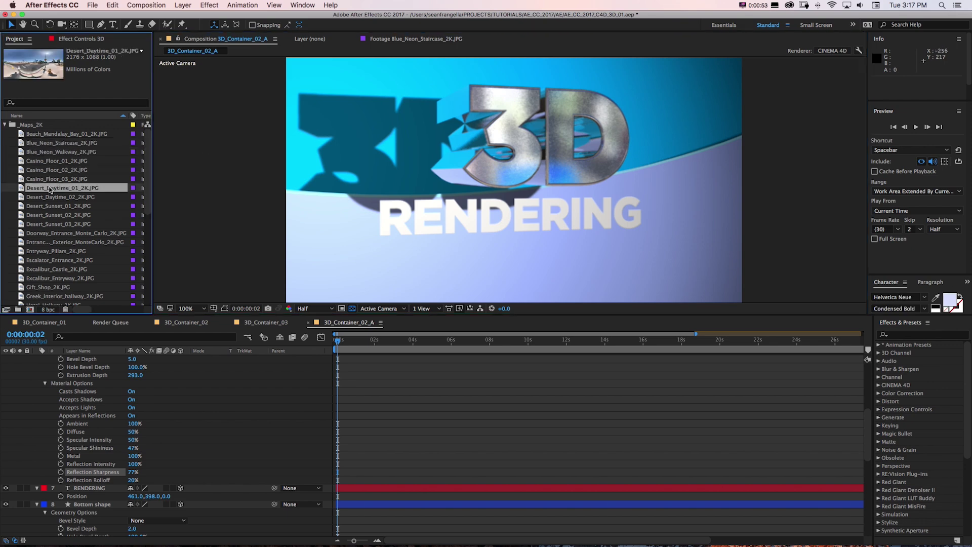
{"action": "double_click", "coordinate": [22, 189]}
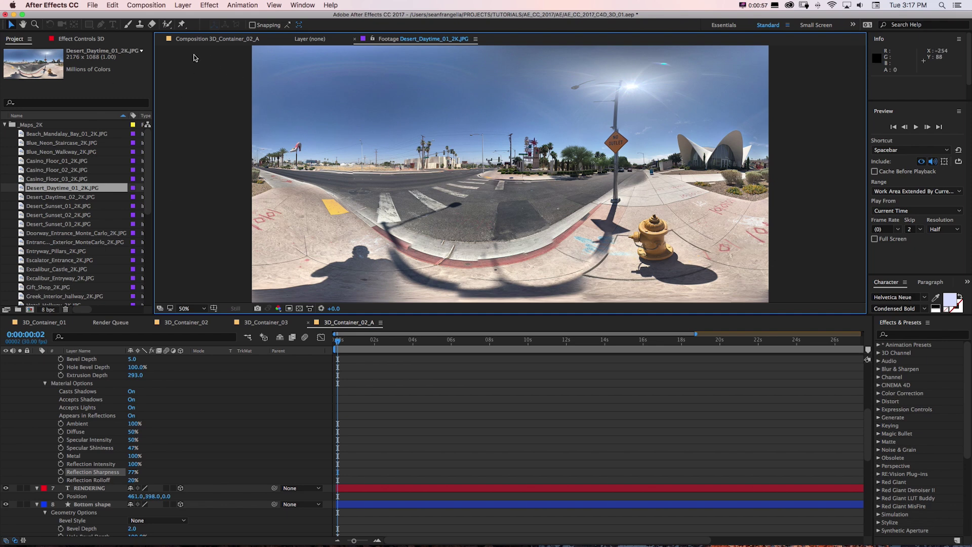
{"action": "left_click", "coordinate": [208, 39]}
Replace the source of the Blue_Neon_Staircase environment layer with Desert_Daytime_01_2K.JPG.
{"action": "scroll", "coordinate": [185, 423], "scroll_direction": "up", "scroll_amount": 6}
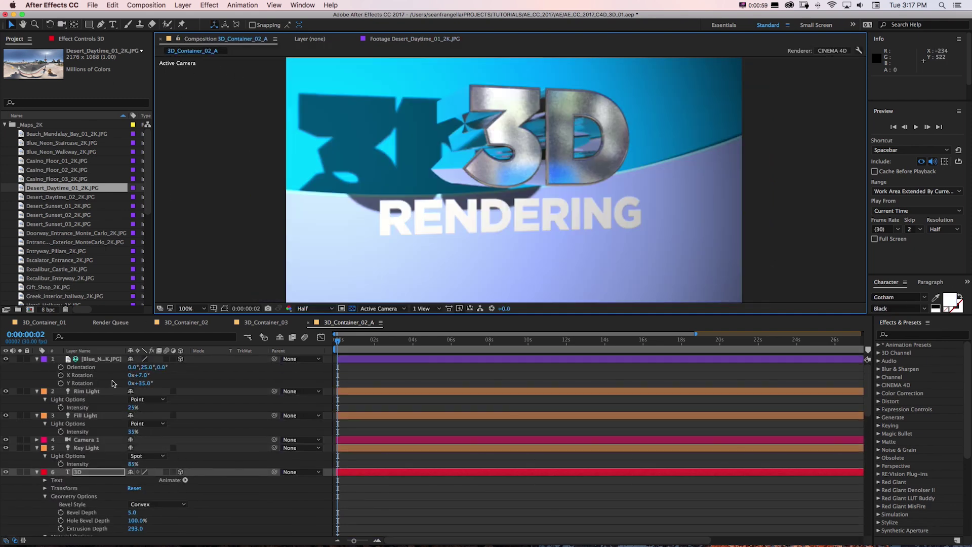
{"action": "left_click", "coordinate": [93, 360]}
{"action": "left_click_drag", "start_coordinate": [23, 189], "coordinate": [102, 361]}
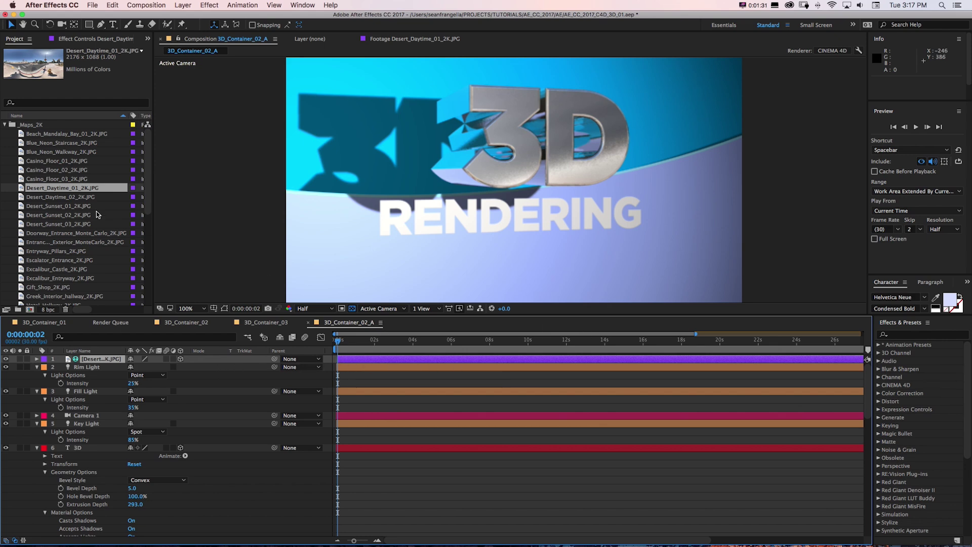
Browse the remaining maps from Desert_Sunset_02_2K.JPG onward, preview Escalator_Entrance_2K.JPG, and return to the 3D_Container_02_A composition.
{"action": "left_click", "coordinate": [59, 213]}
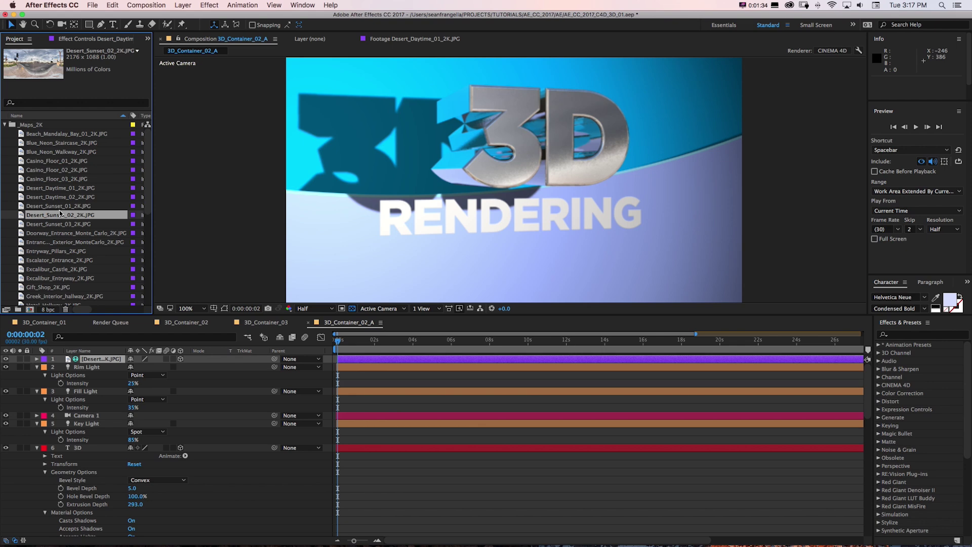
{"action": "key", "text": "Down"}
{"action": "key", "text": "Down"}
{"action": "key", "text": "Down"}
{"action": "key", "text": "Down"}
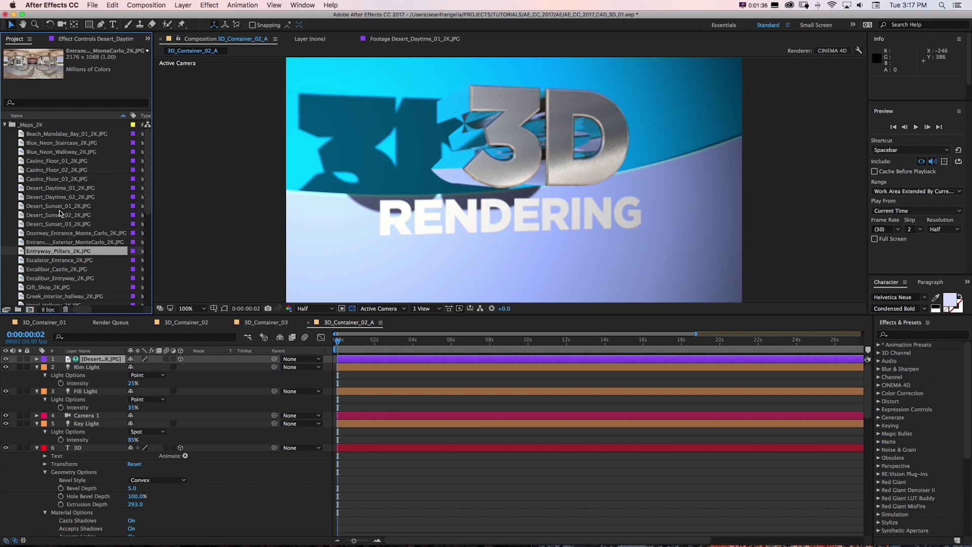
{"action": "key", "text": "Down"}
{"action": "key", "text": "KP_Enter"}
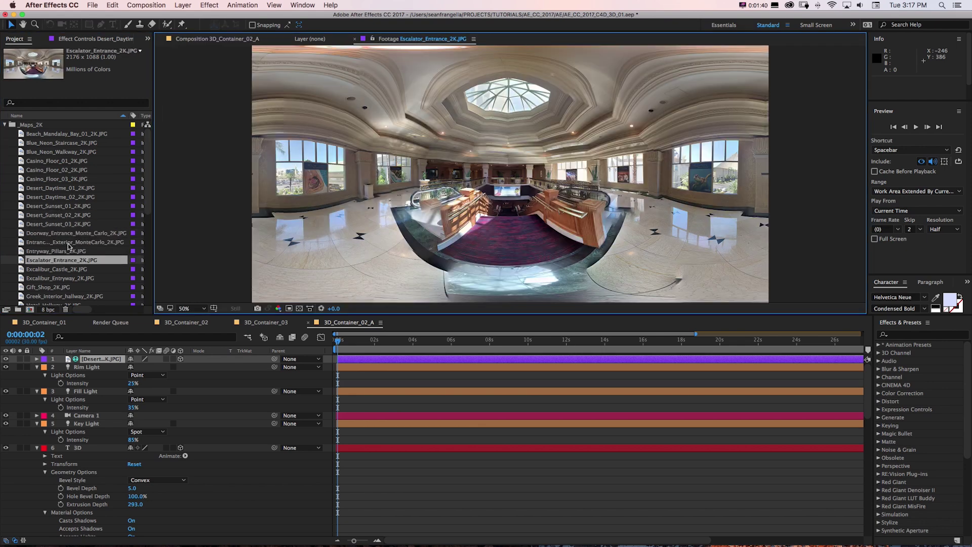
{"action": "left_click", "coordinate": [226, 42]}
Switch to Safari and look over the 360° Environment Maps Pro packs in the motiontutorials.net store.
{"action": "key", "text": "super+Tab"}
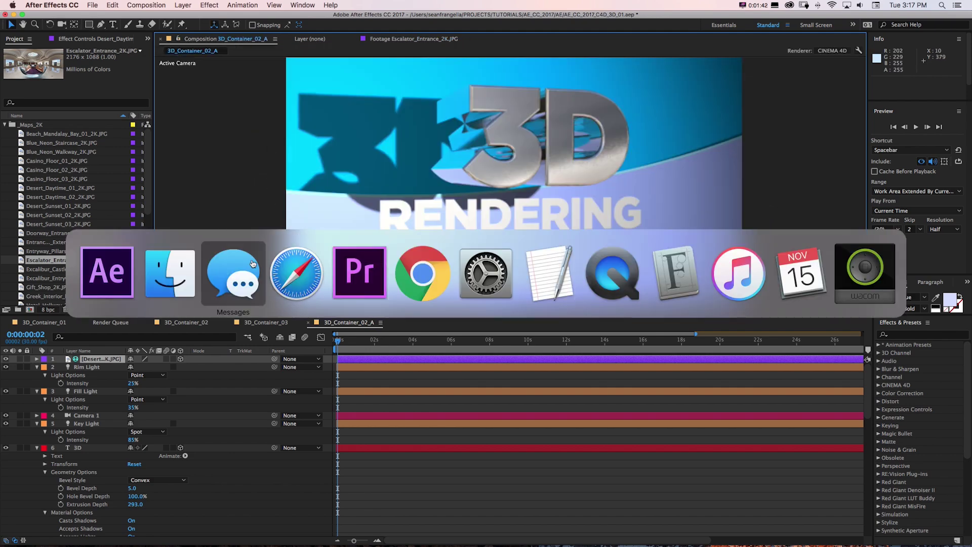
{"action": "left_click", "coordinate": [313, 268]}
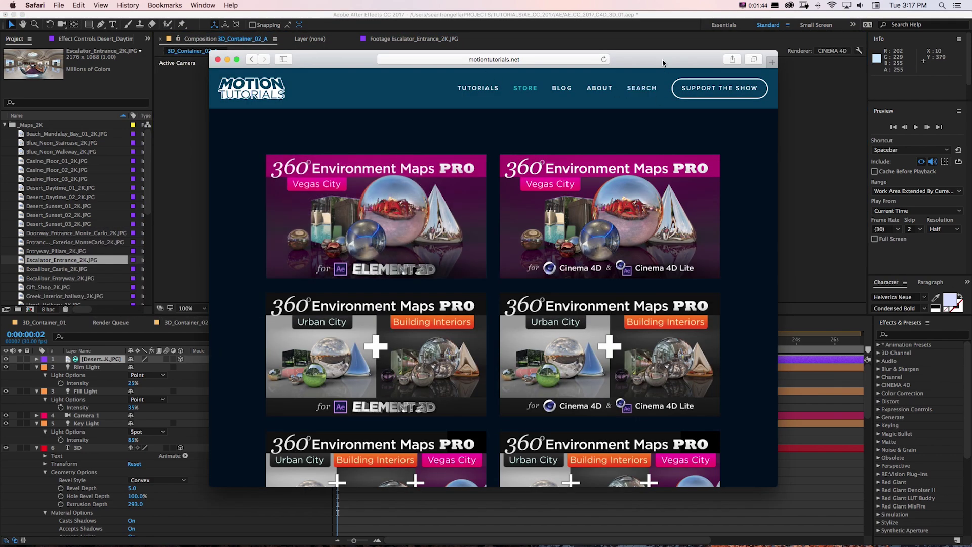
{"action": "left_click_drag", "start_coordinate": [661, 57], "coordinate": [661, 56]}
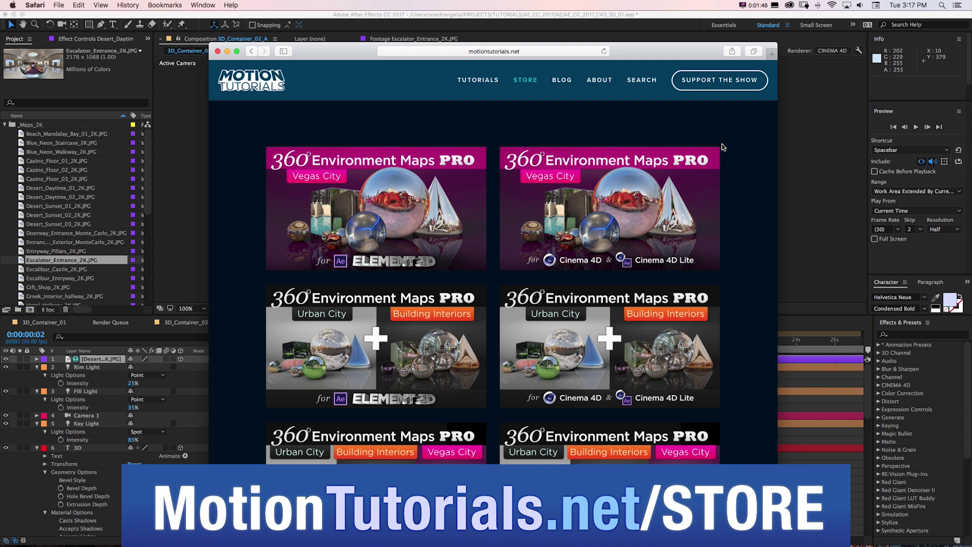
{"action": "mouse_move", "coordinate": [699, 168]}
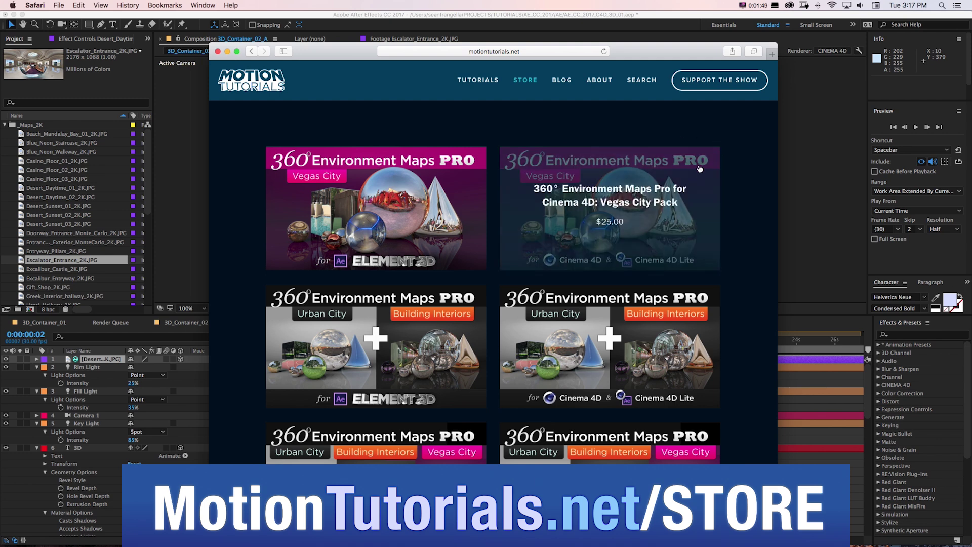